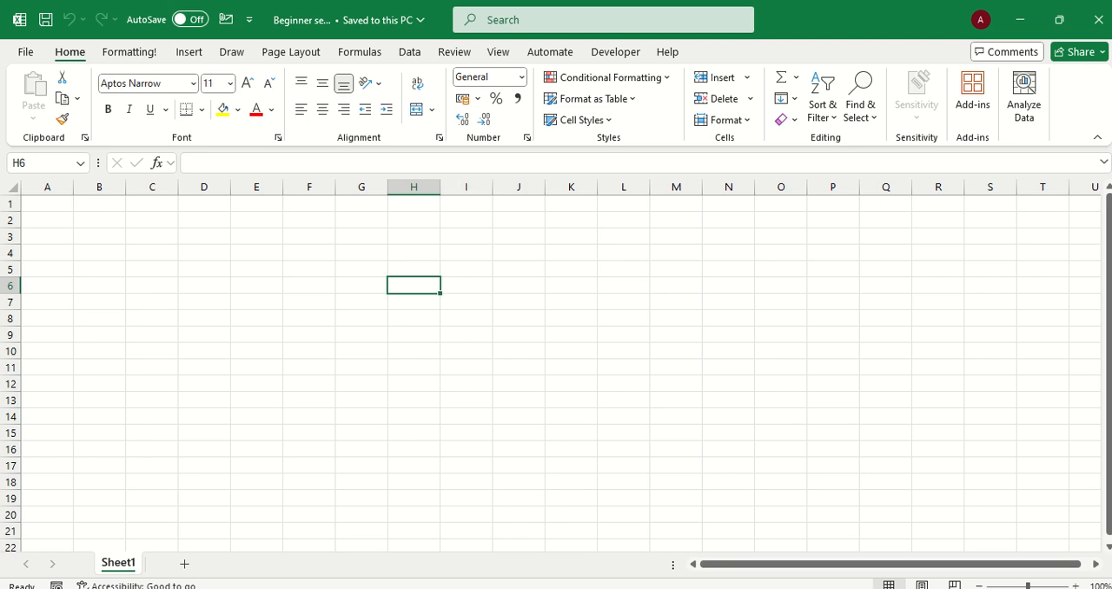
Enter the numbers 3, 4 and 2 in cells A1, B1 and C1
left_click(47, 220)
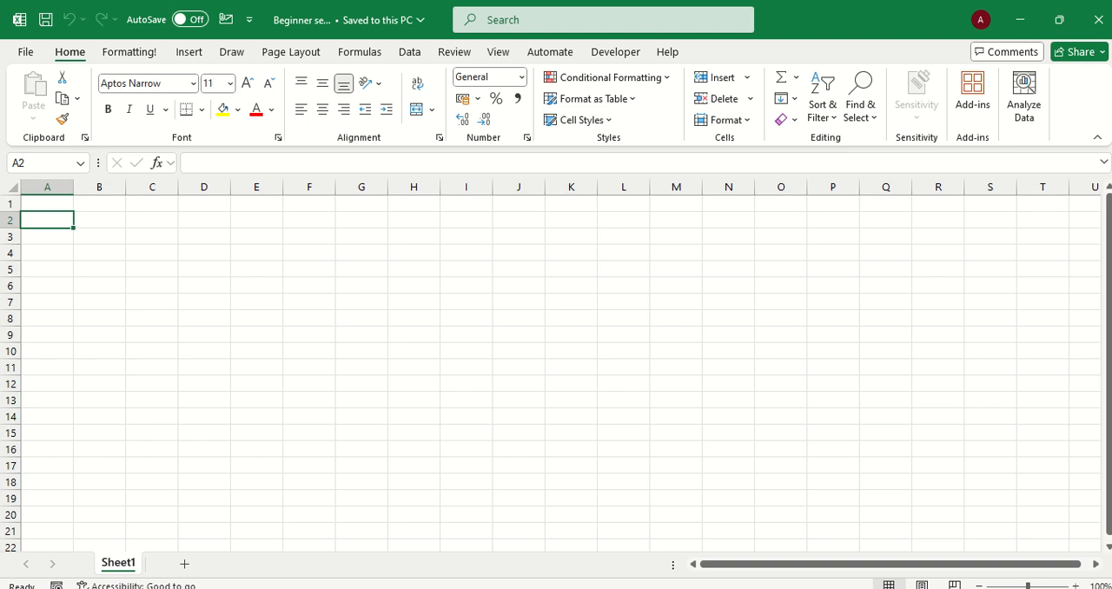
left_click(47, 204)
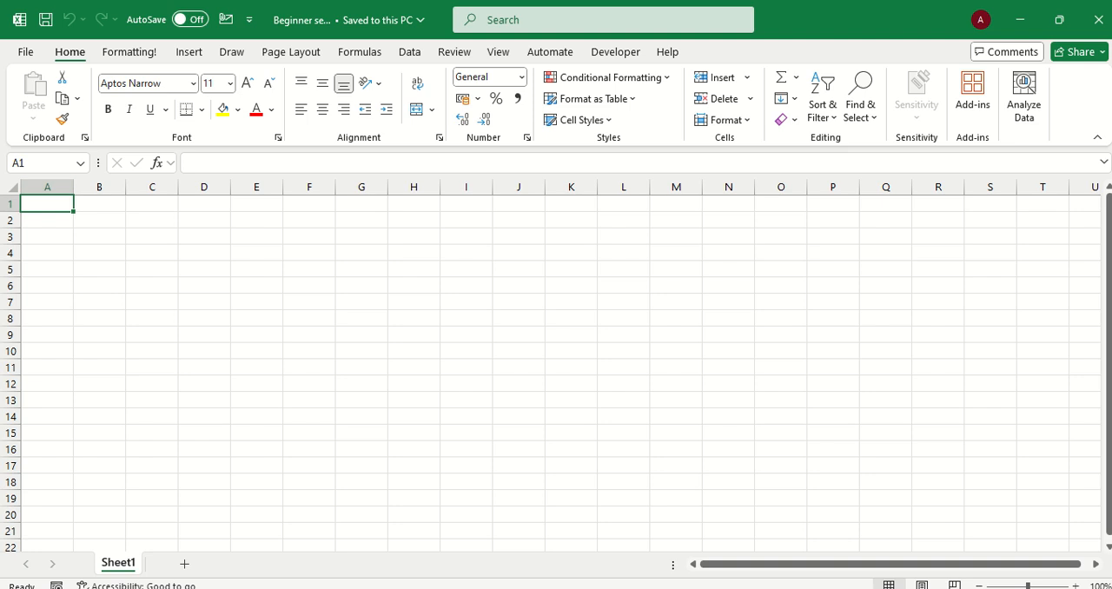
type("3")
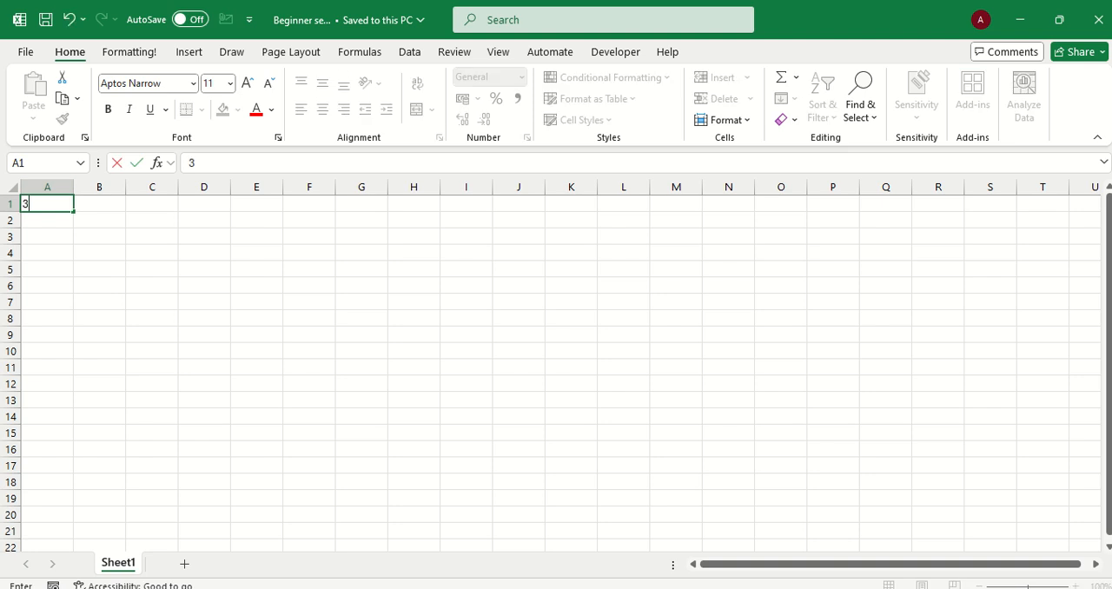
key("Tab")
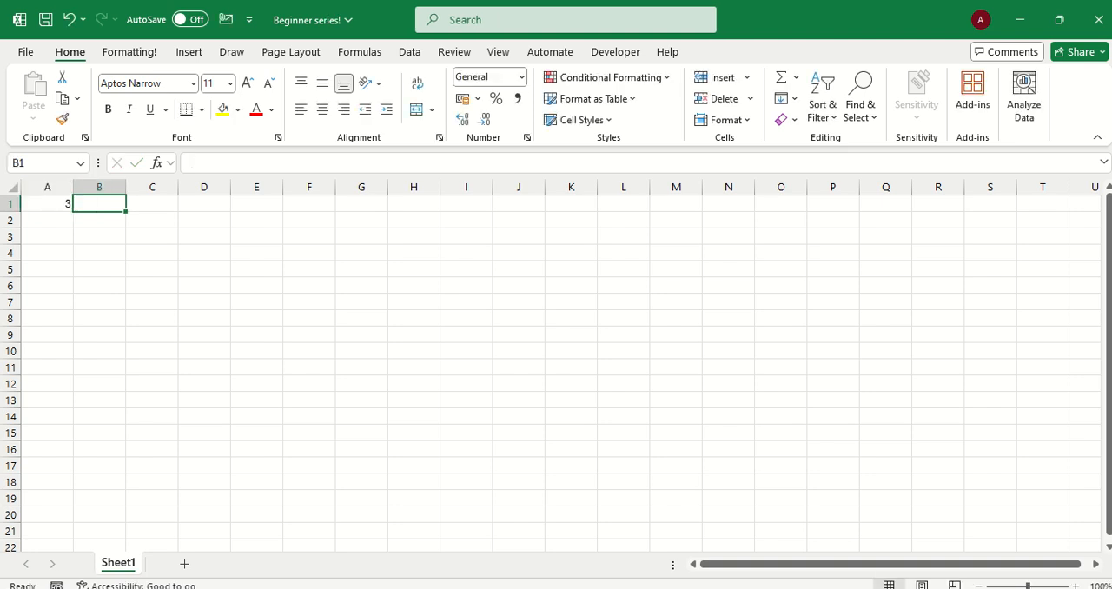
type("4")
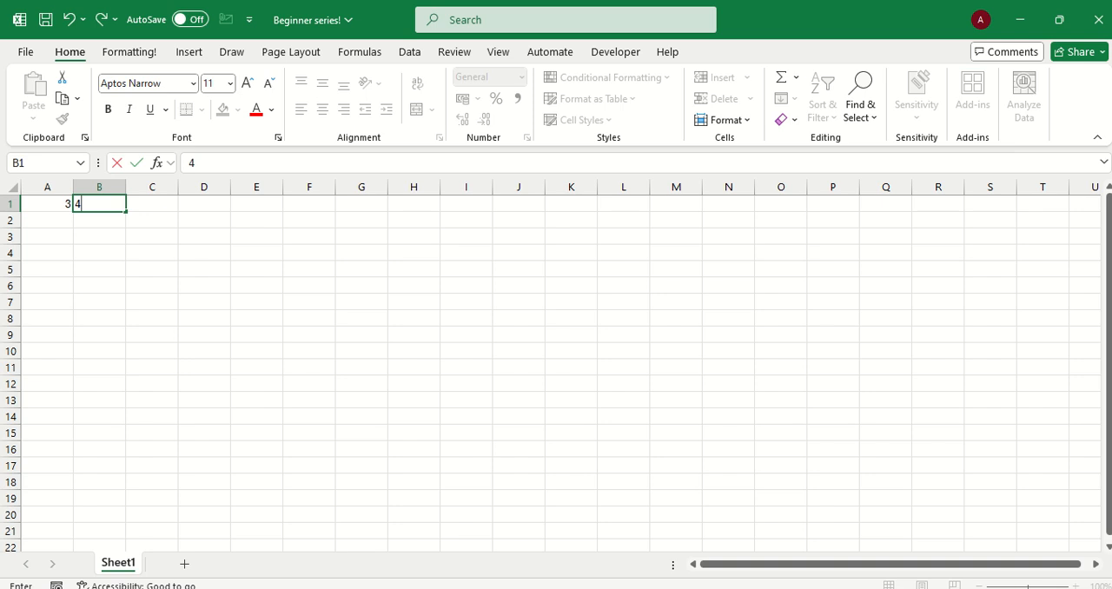
key("Tab")
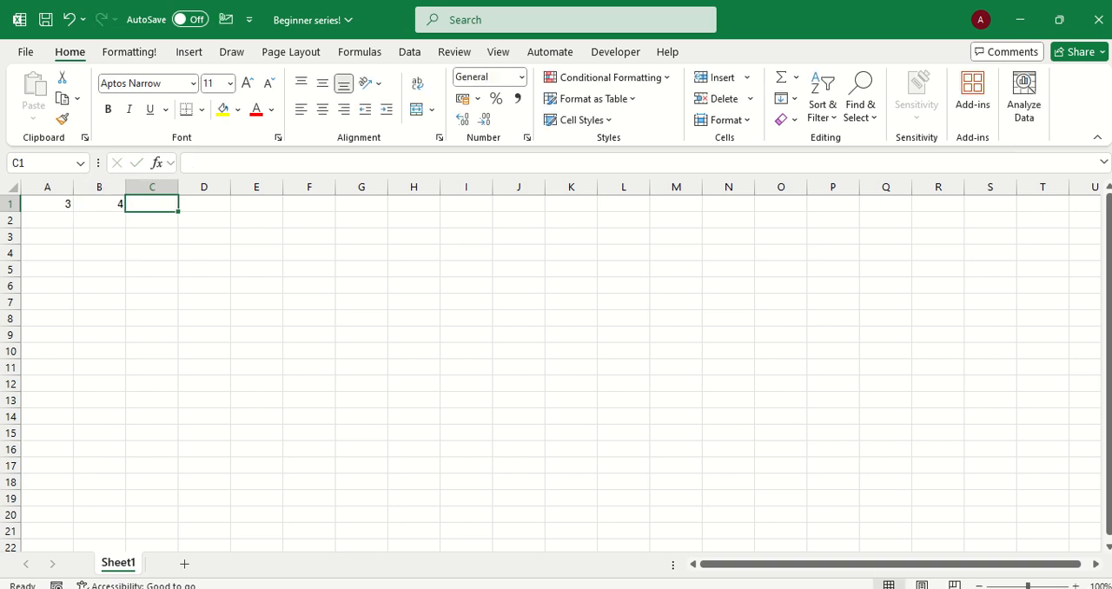
type("2")
left_click(152, 253)
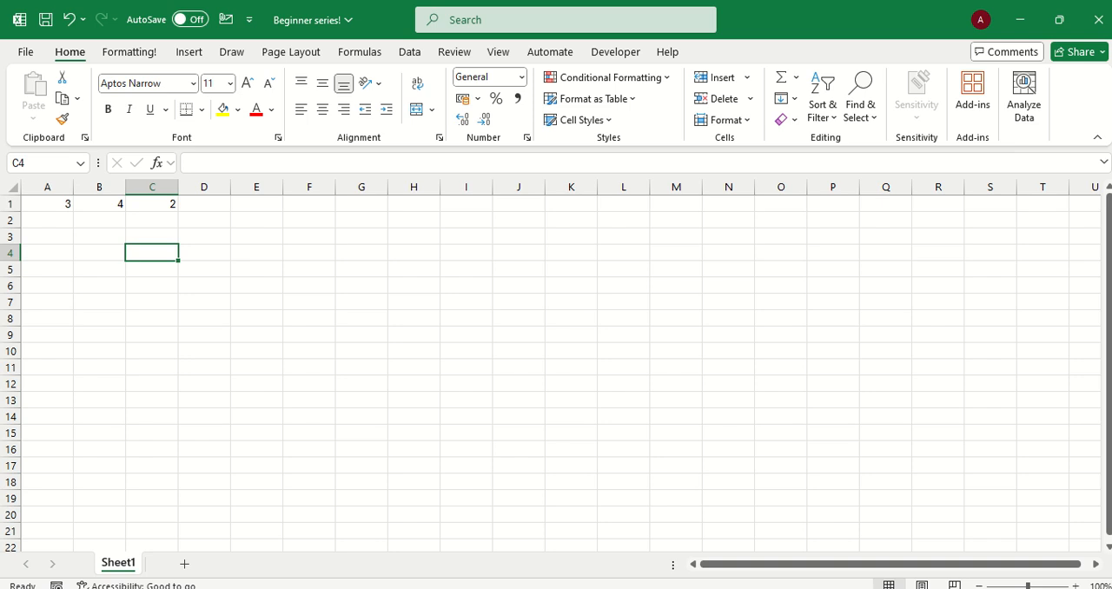
Add up the three numbers of row 1 in cell A2 with the formula =SUM(A1:C1)
left_click(47, 220)
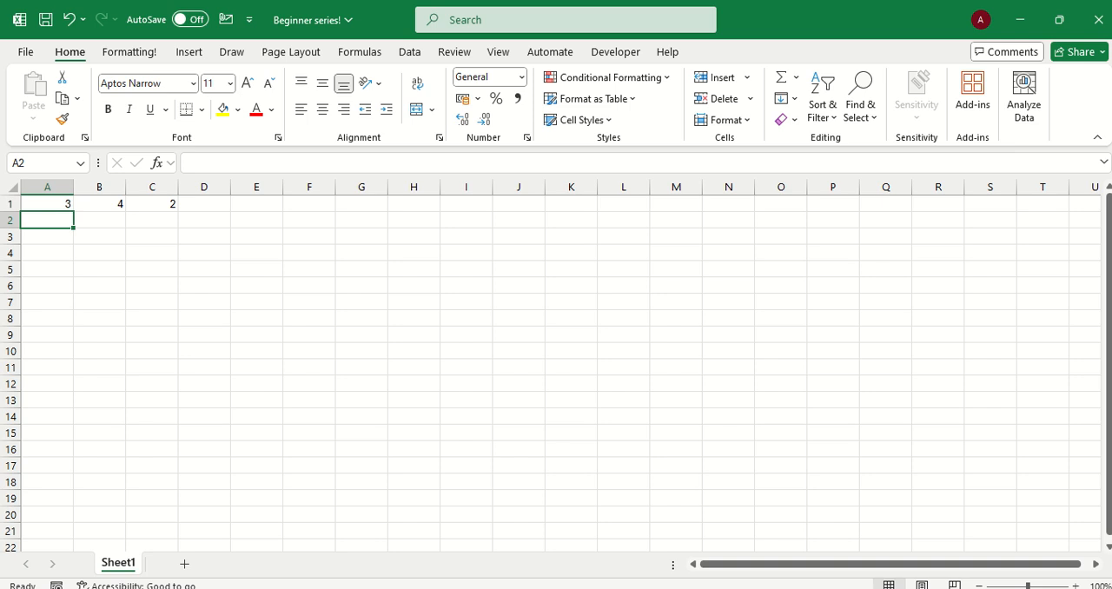
type("=")
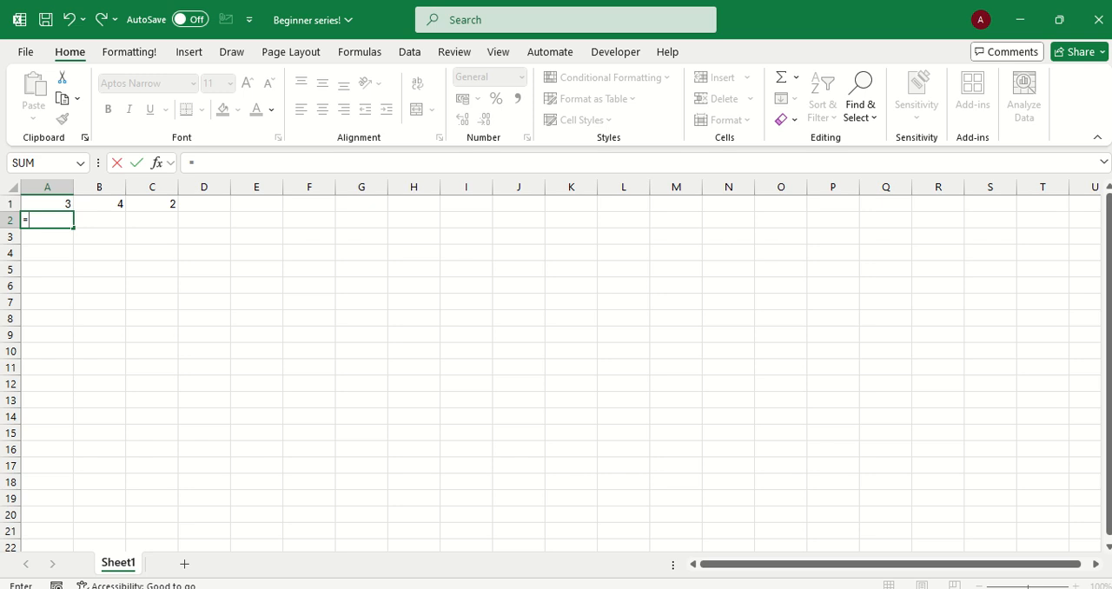
type("SUM")
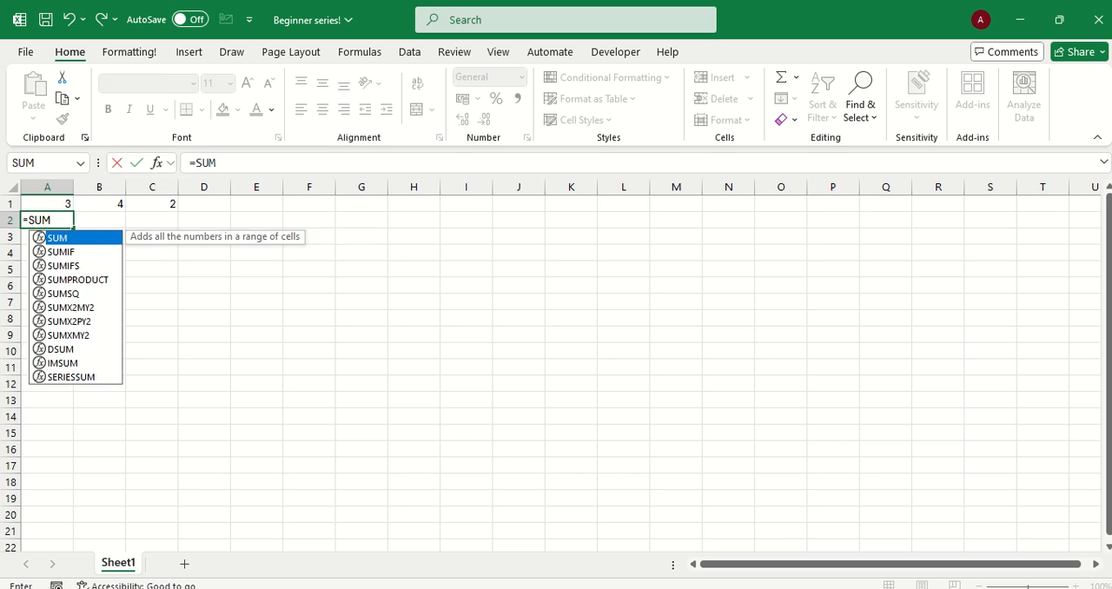
type("(")
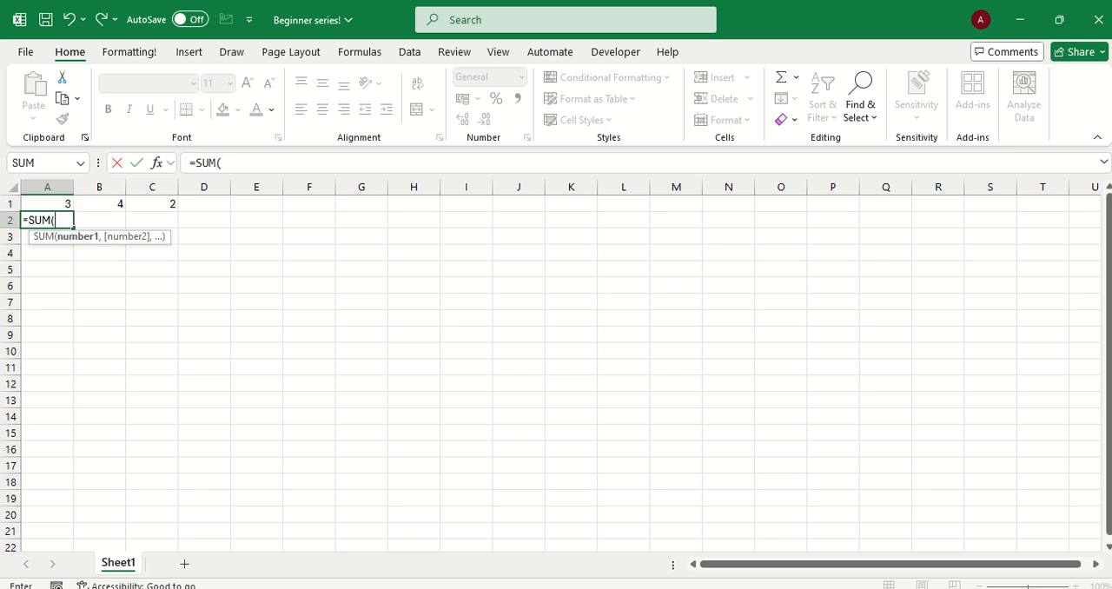
left_click_drag(48, 204, 169, 204)
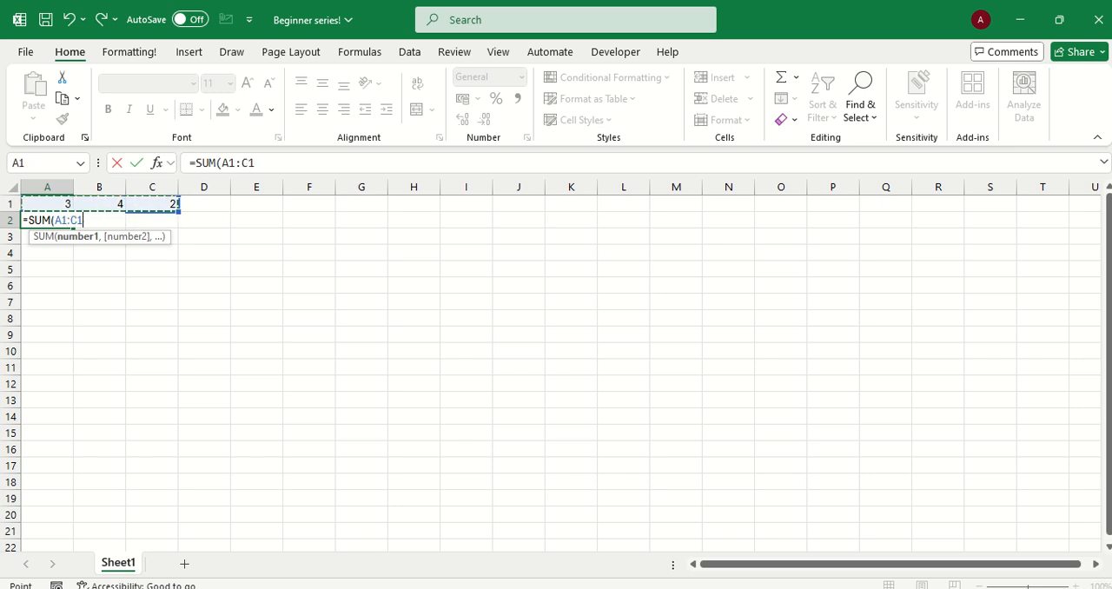
type(")")
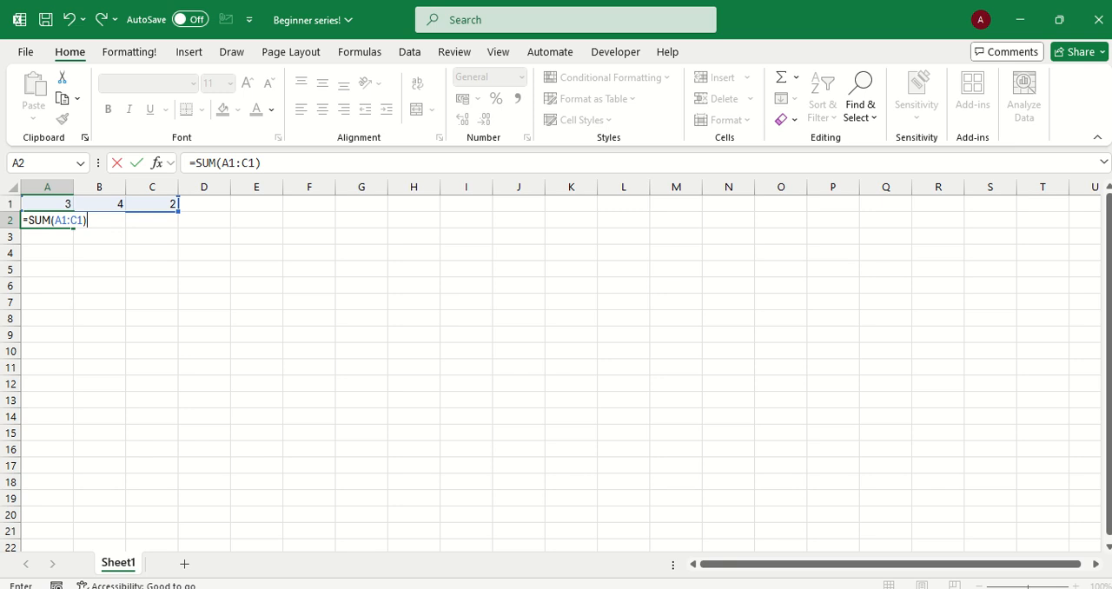
key("Return")
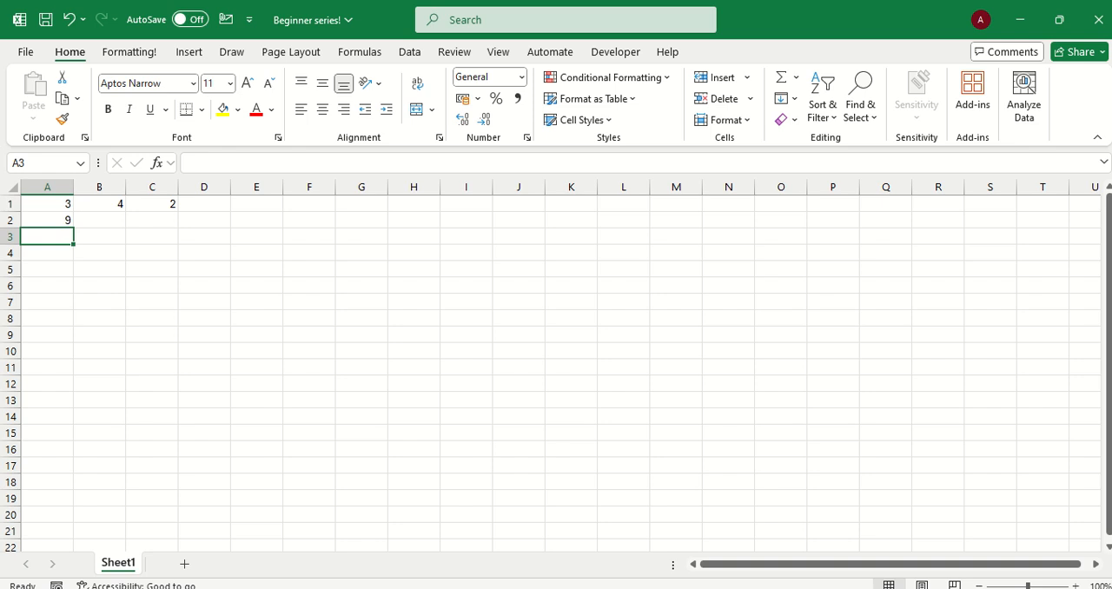
Calculate the smallest number of row 1 in cell A3 with the formula =MIN(A1:C1)
type("=")
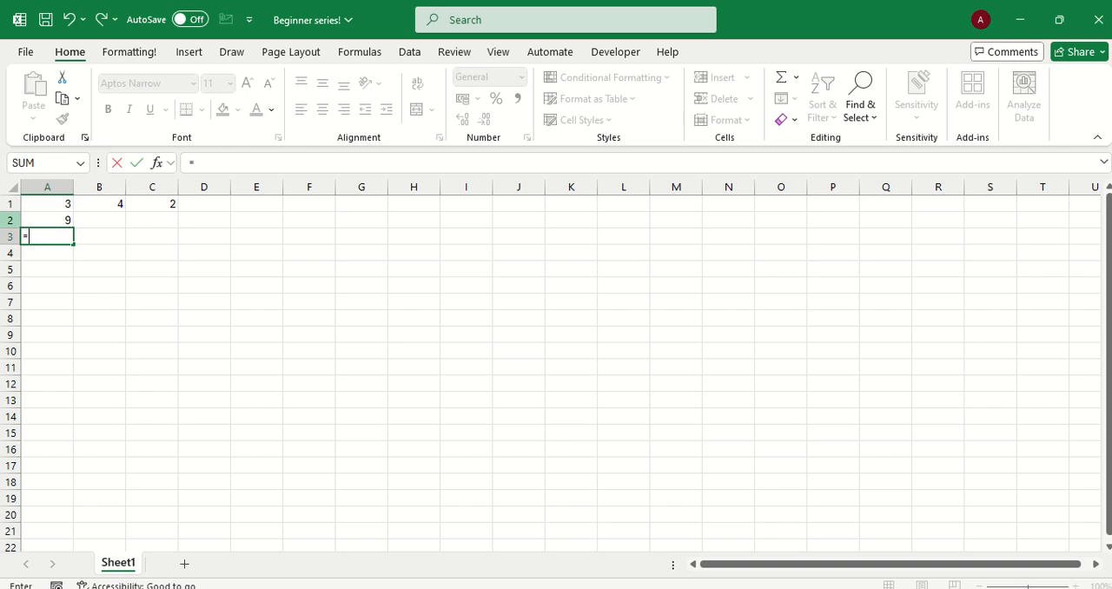
type("Mi")
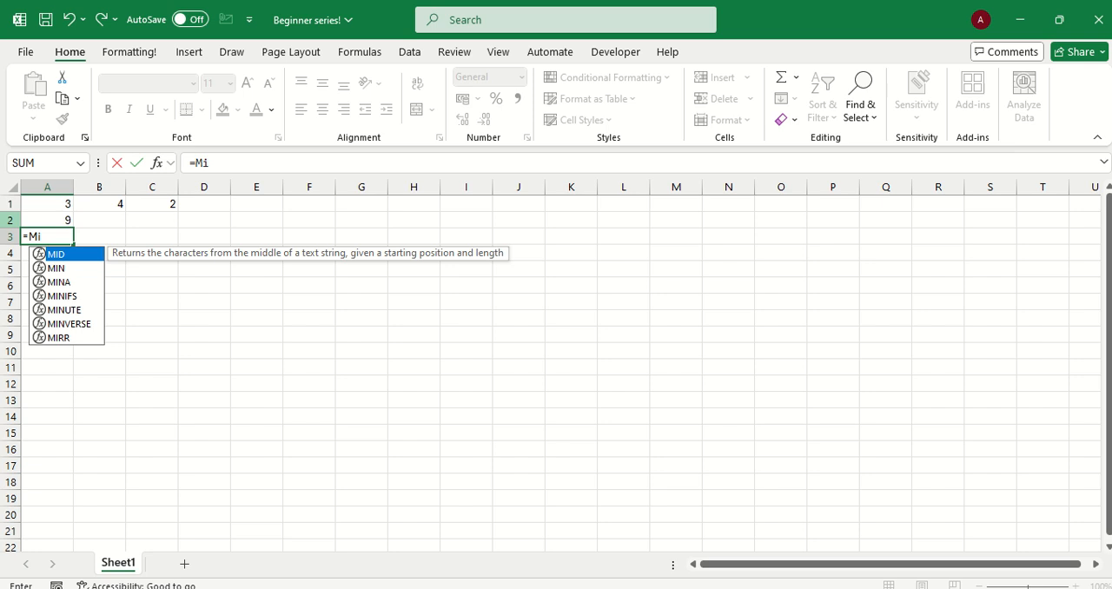
key("BackSpace")
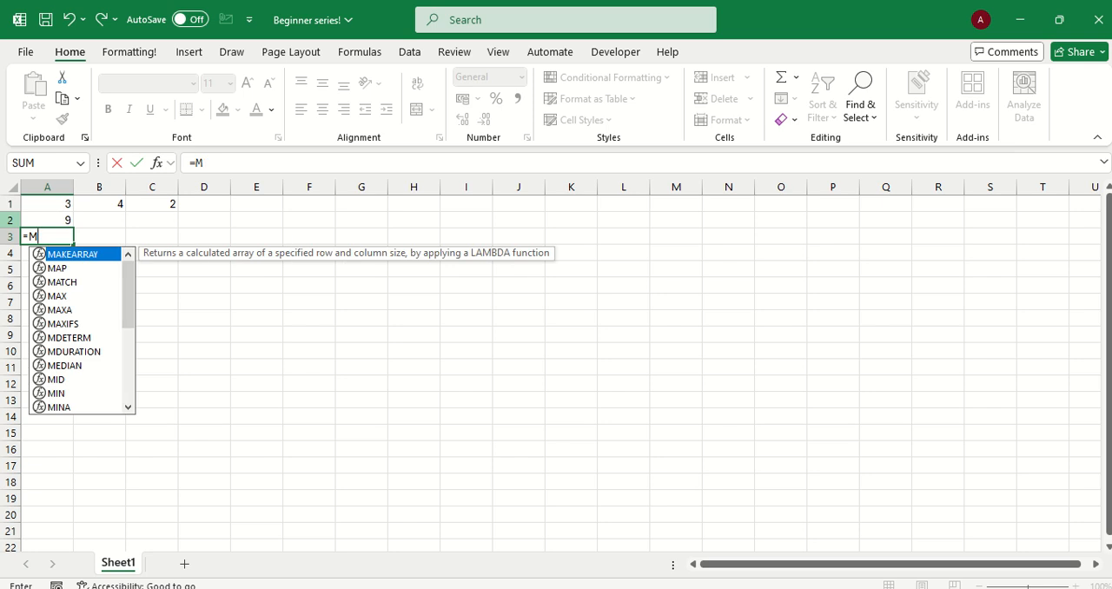
type("I")
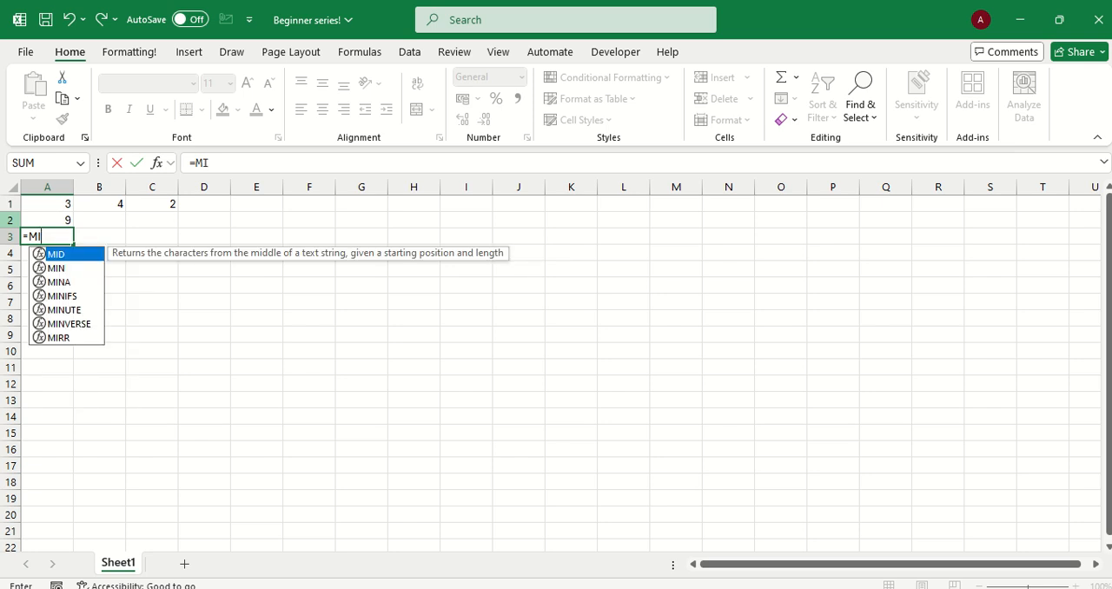
key("Down")
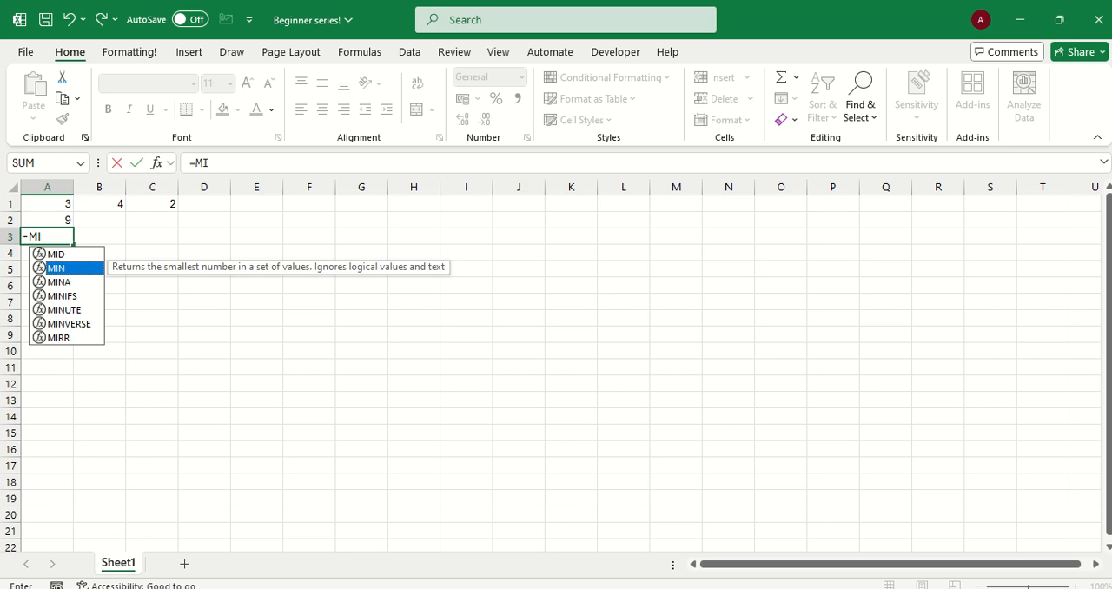
key("Tab")
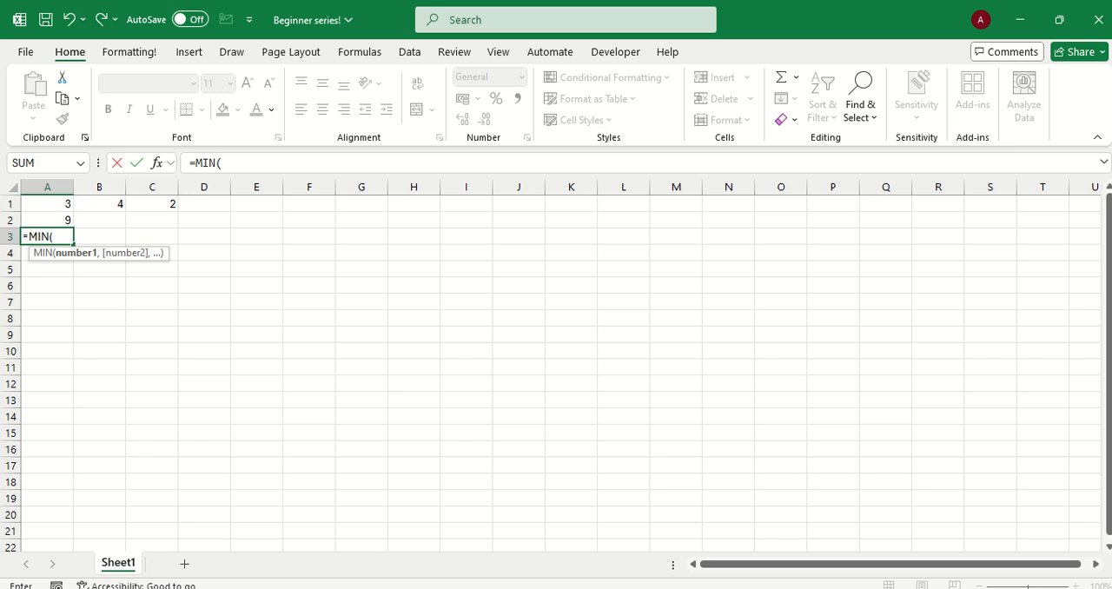
left_click_drag(48, 203, 121, 205)
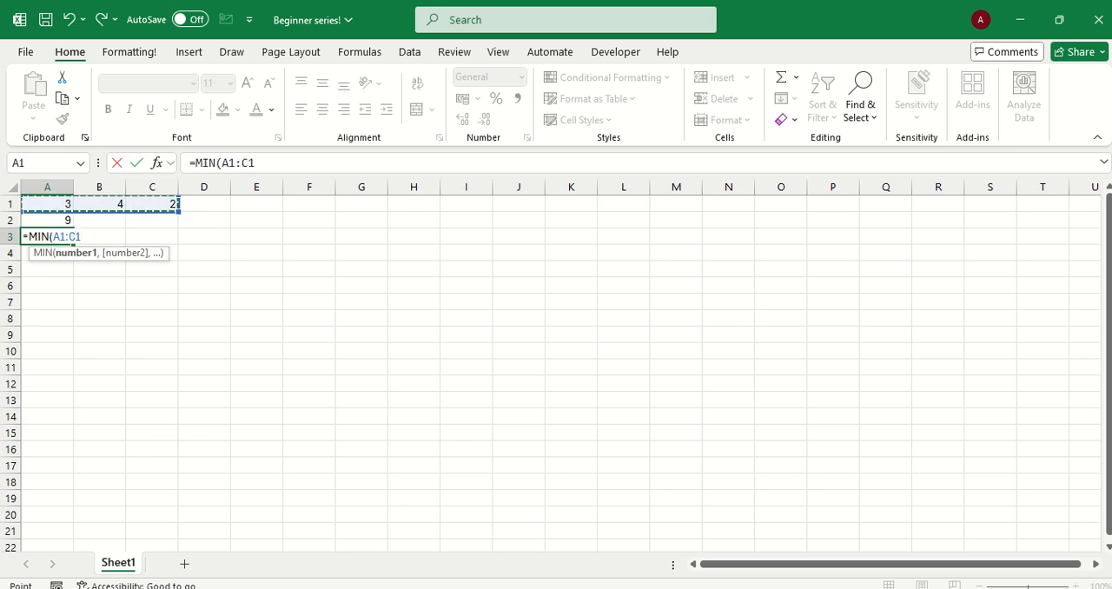
type(")")
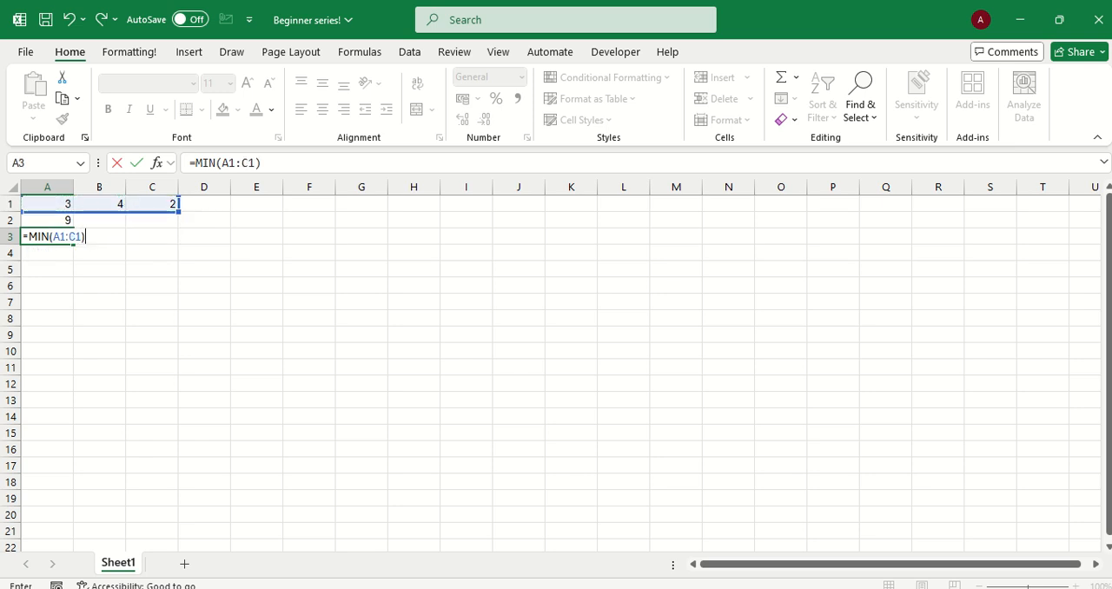
key("Return")
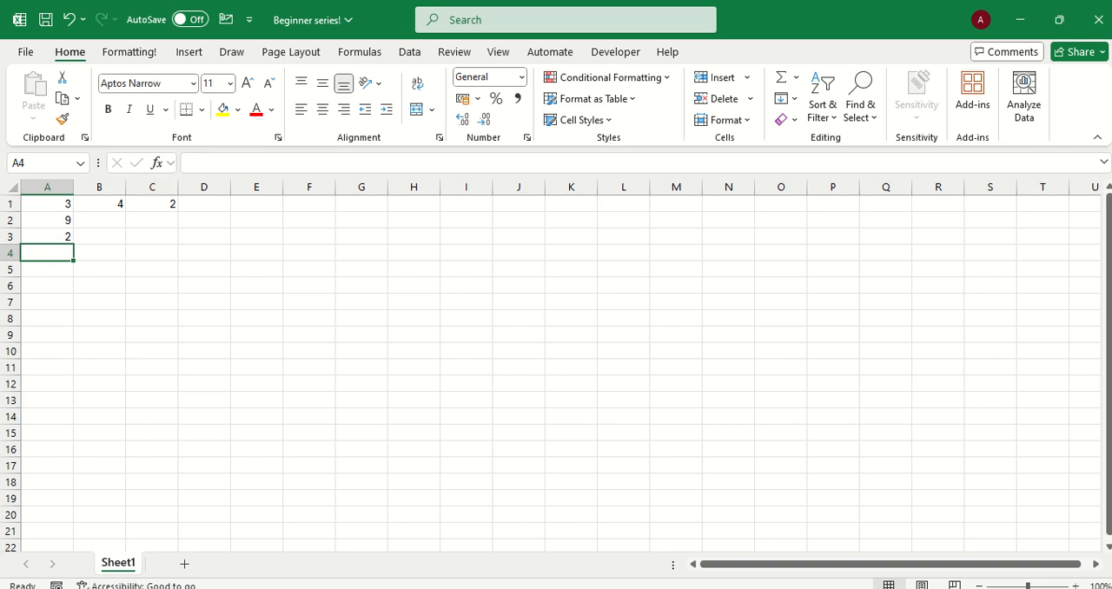
Calculate the largest number of row 1 in cell A4 with the formula =MAX(A1:C1)
type("=")
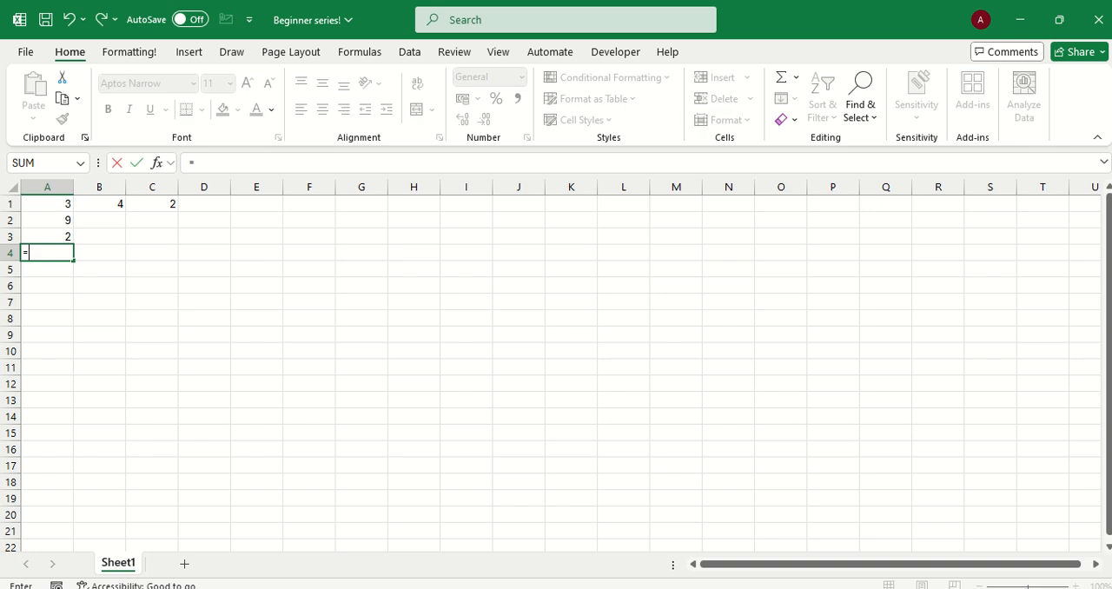
type("MA")
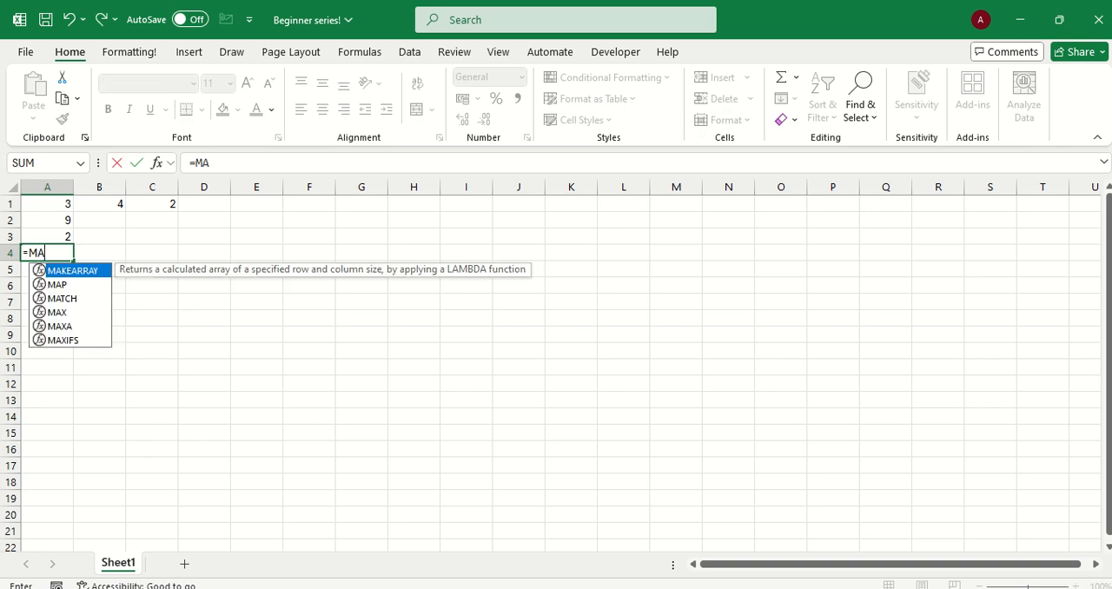
type("X(")
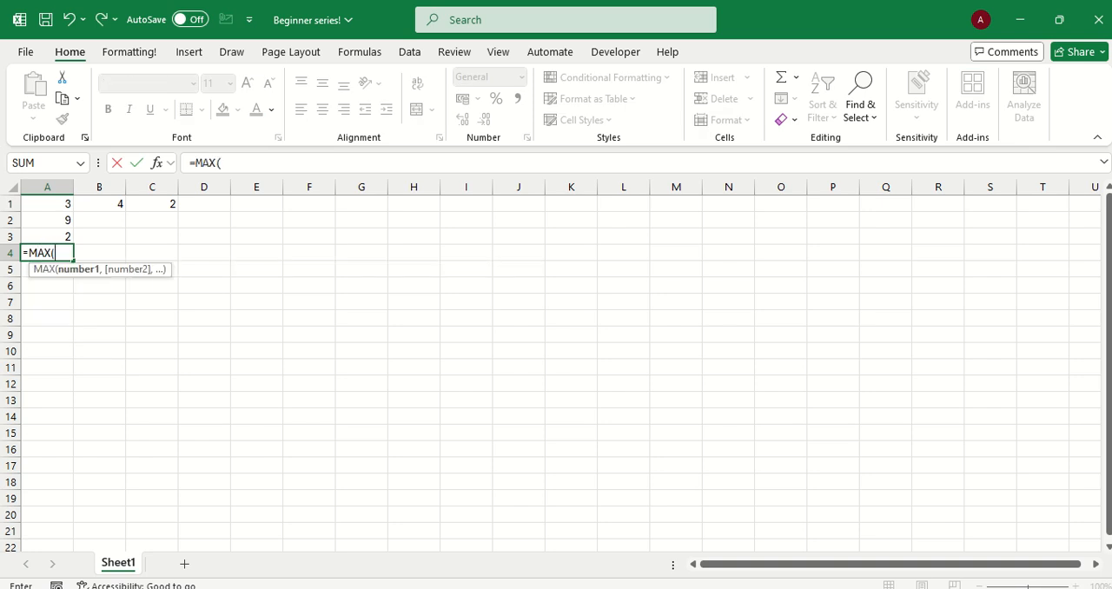
left_click_drag(45, 203, 155, 205)
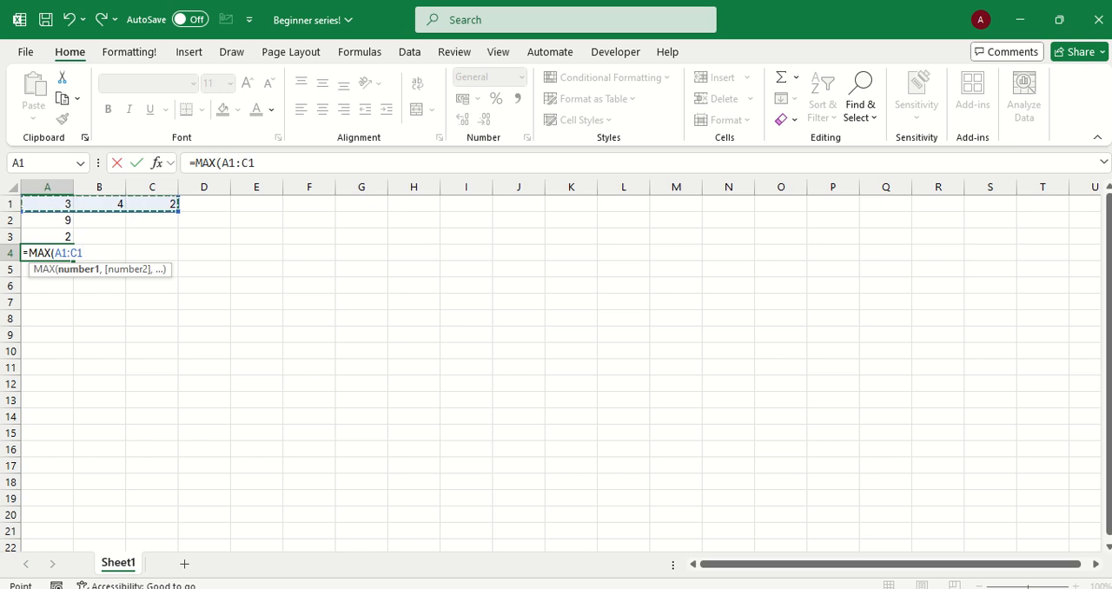
type(")")
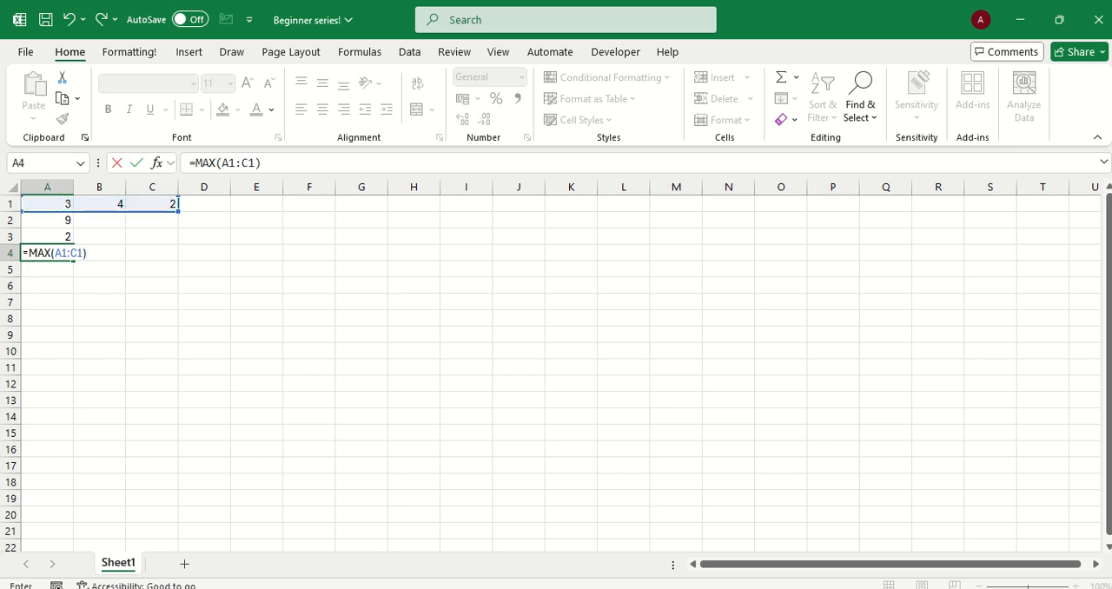
key("Return")
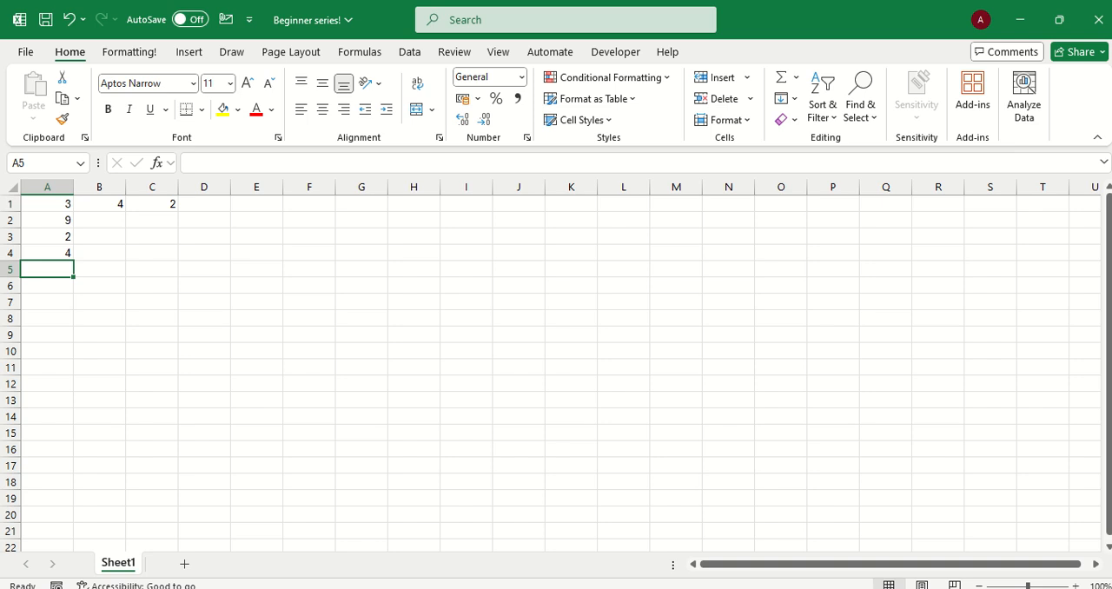
Calculate the average of the row 1 numbers in cell A5 with the formula =AVERAGE(A1:C1)
type("=")
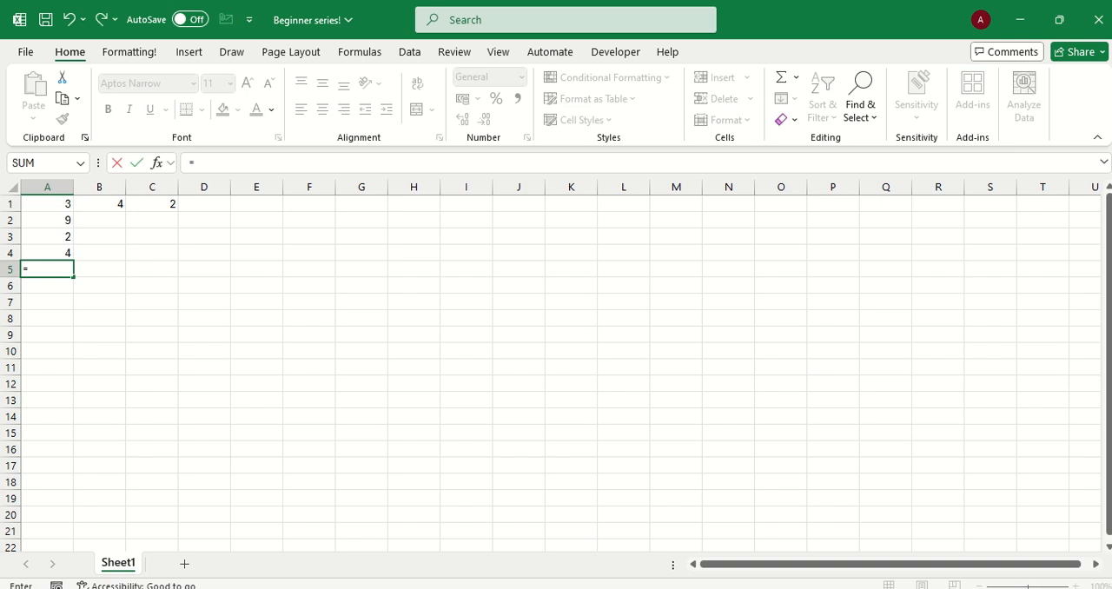
type("AVE")
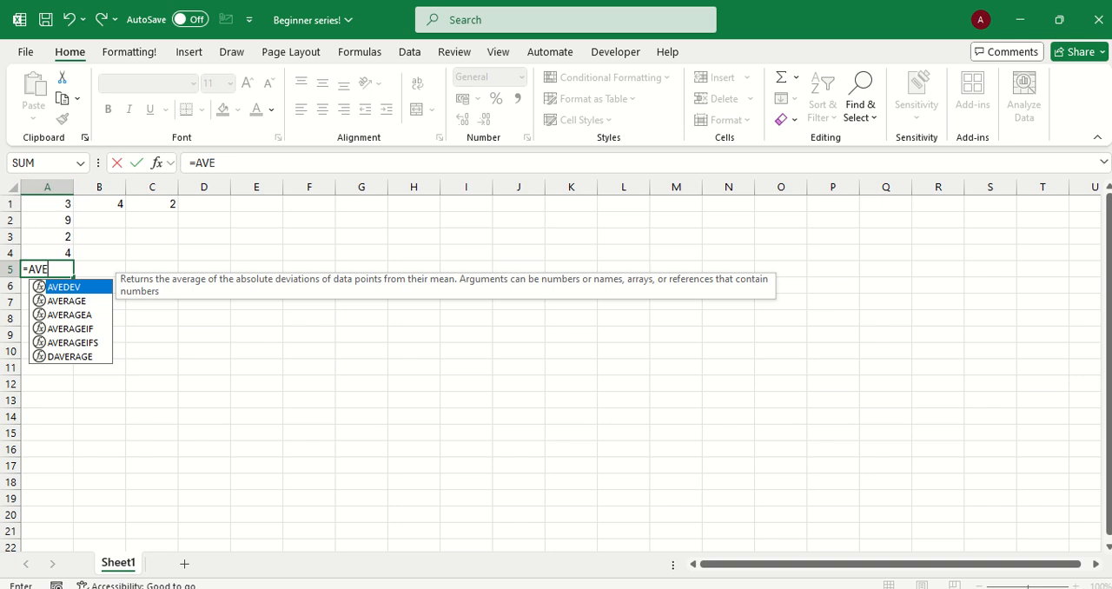
left_click_drag(48, 204, 153, 204)
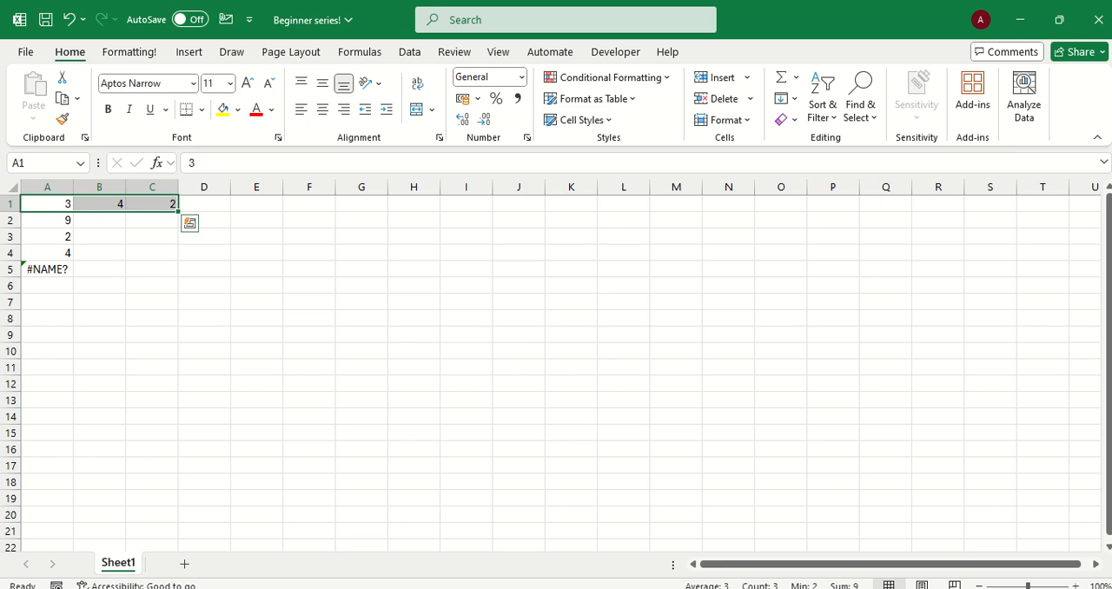
left_click(48, 269)
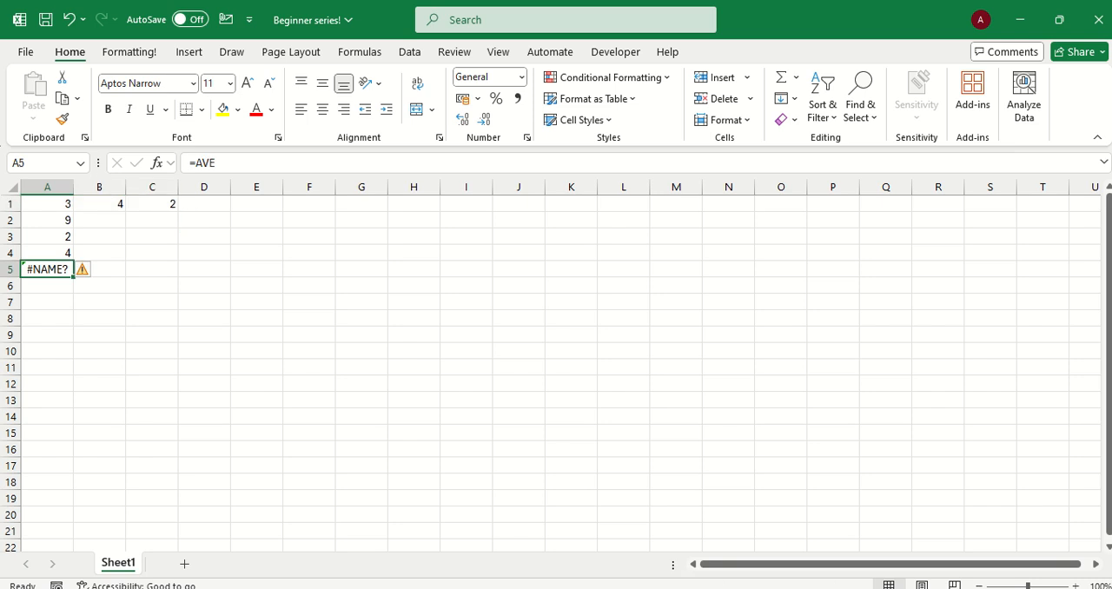
left_click(218, 163)
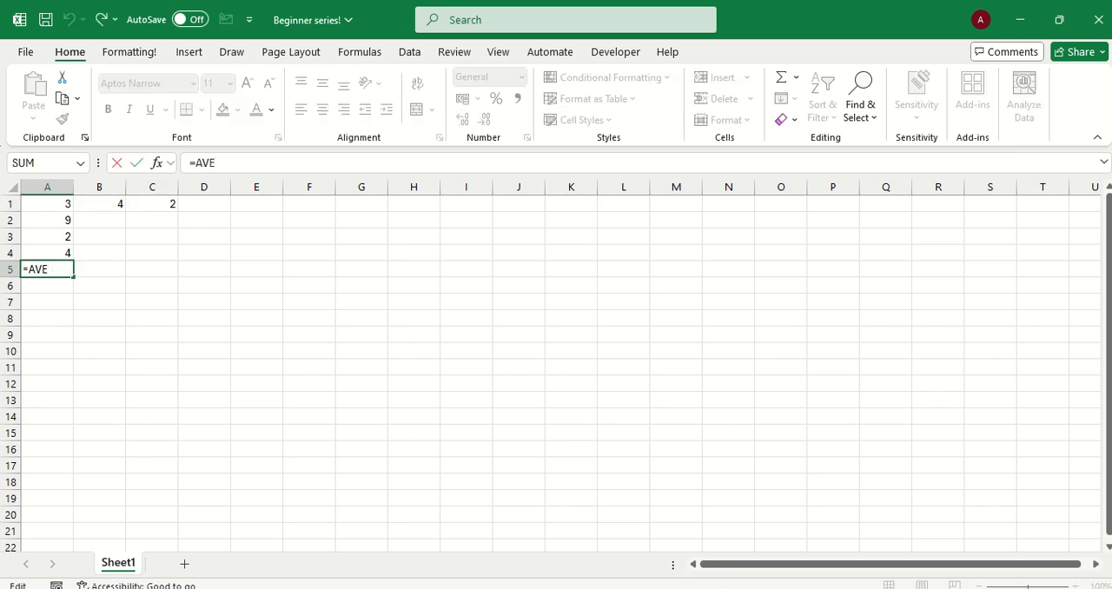
type("R")
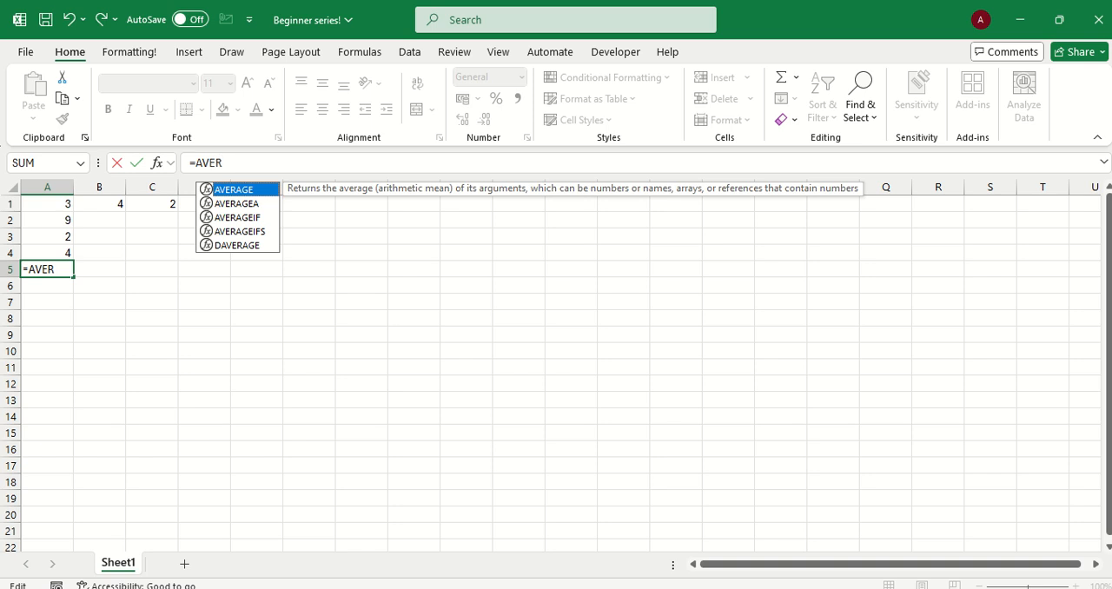
key("Tab")
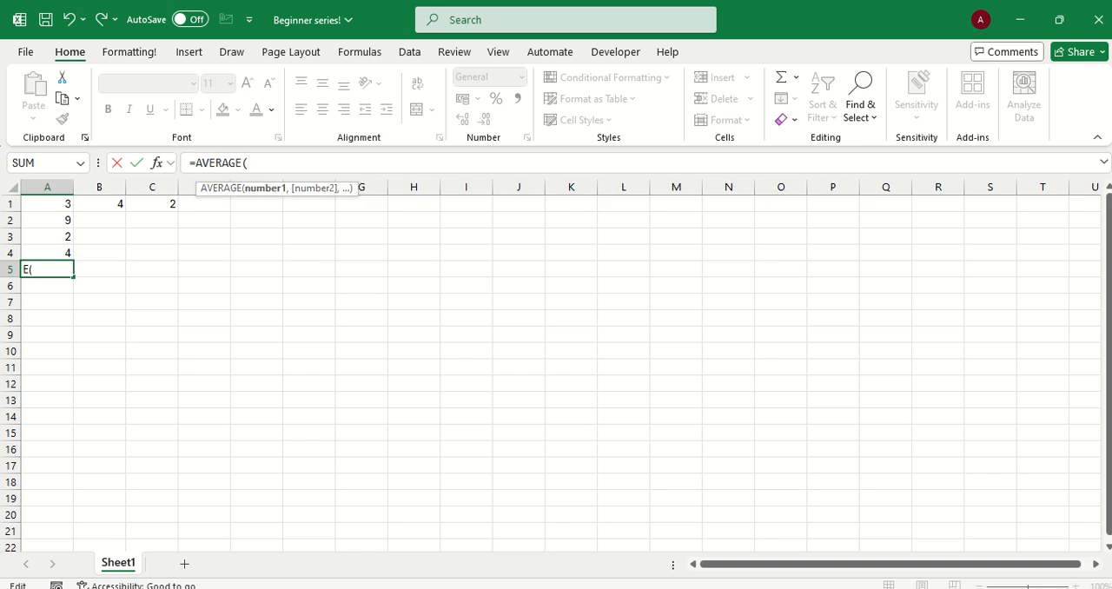
left_click_drag(47, 204, 169, 207)
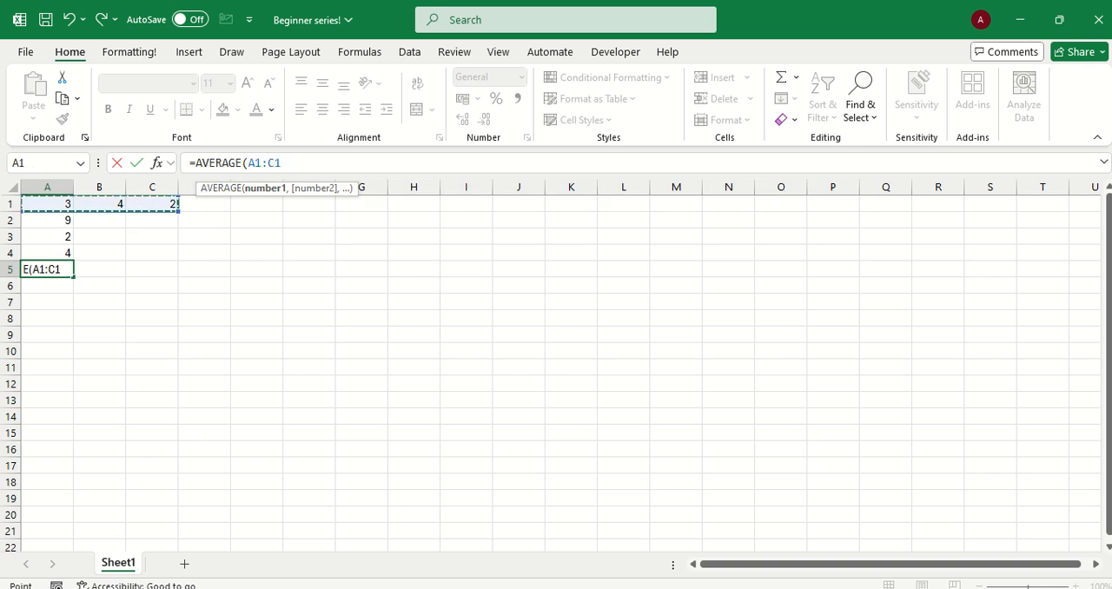
type(")")
key("Return")
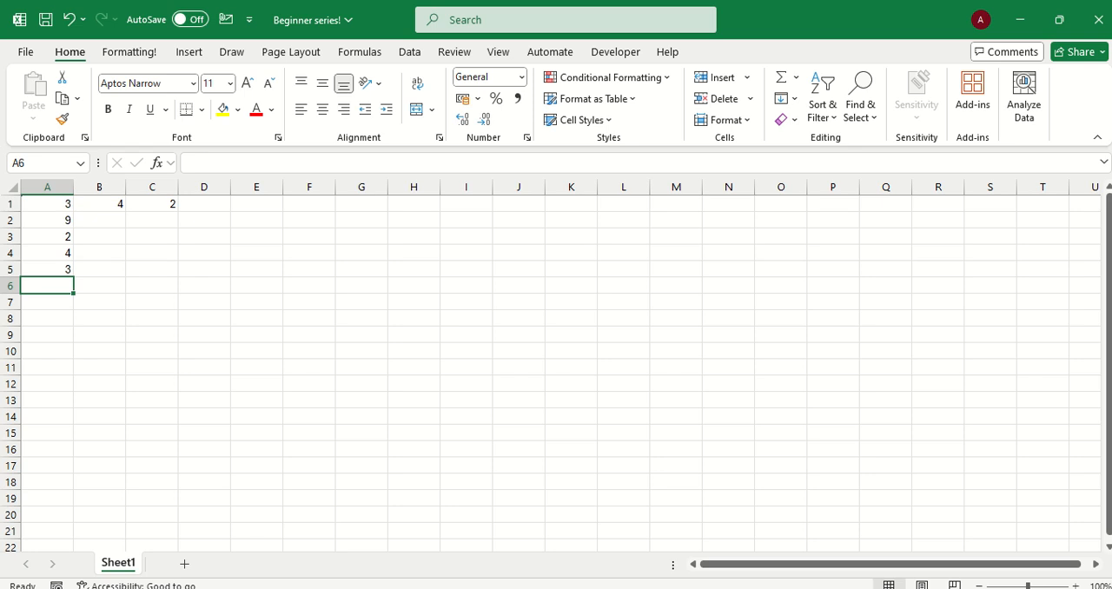
left_click(47, 269)
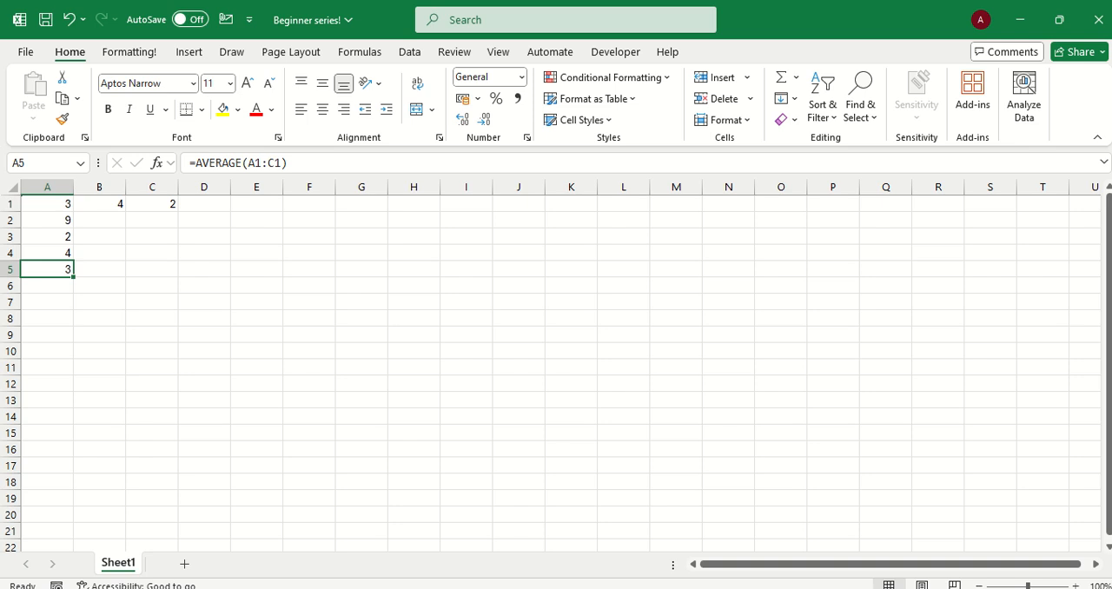
Enter the heading Scores in cell E1 and give the cell a light blue fill
left_click(256, 204)
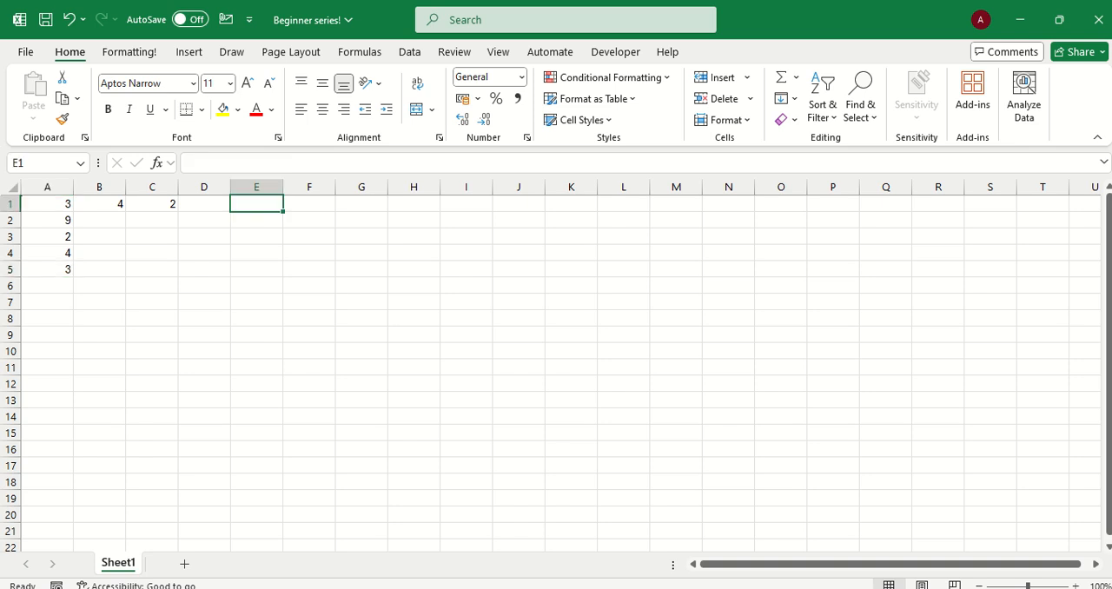
type("Scores")
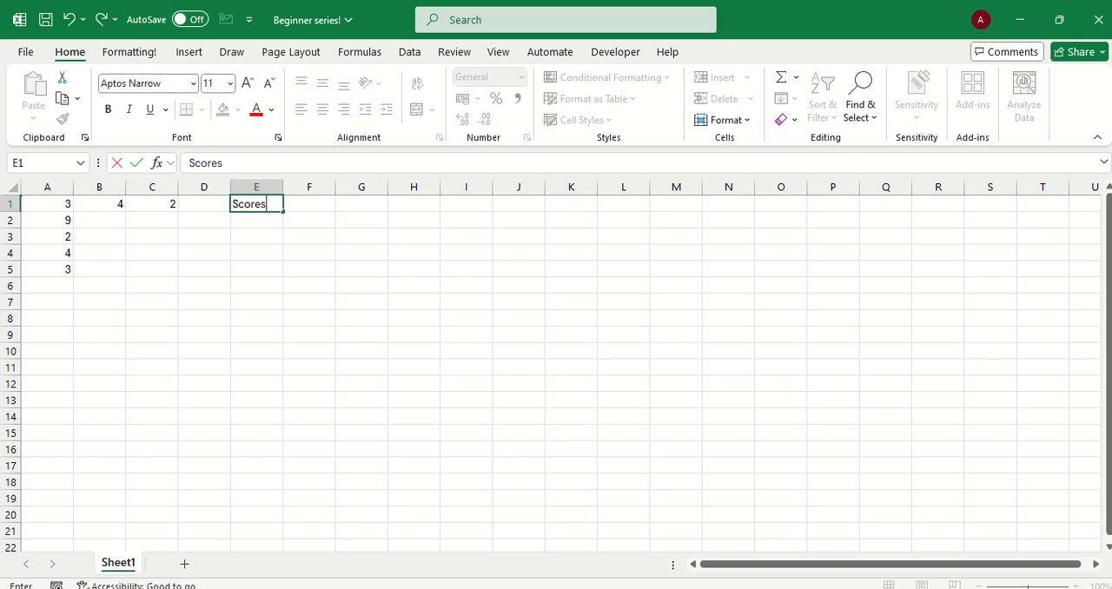
key("Return")
key("Up")
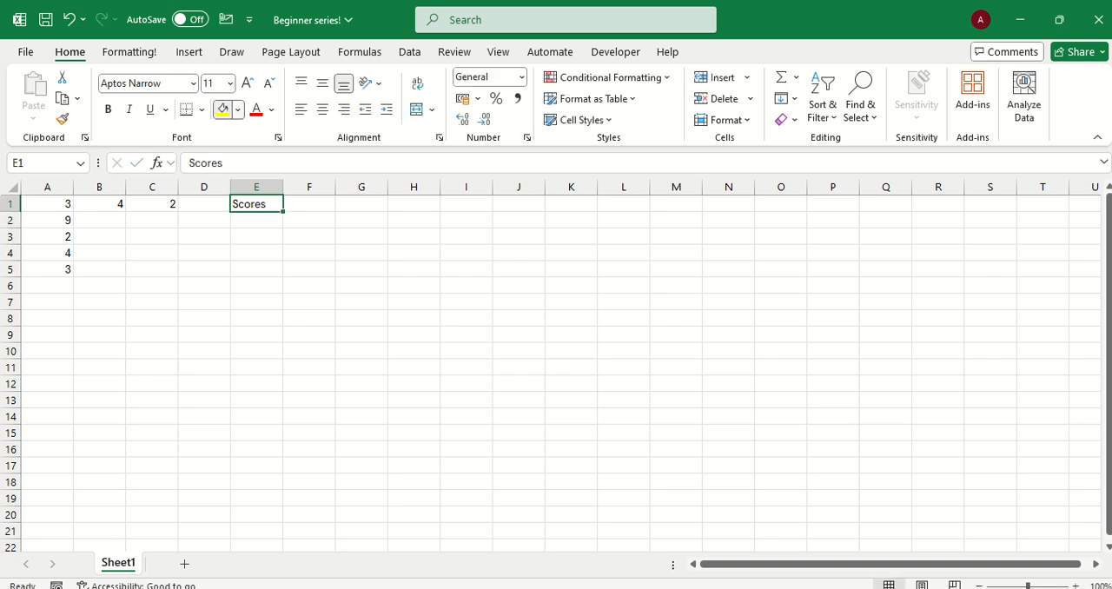
left_click(239, 109)
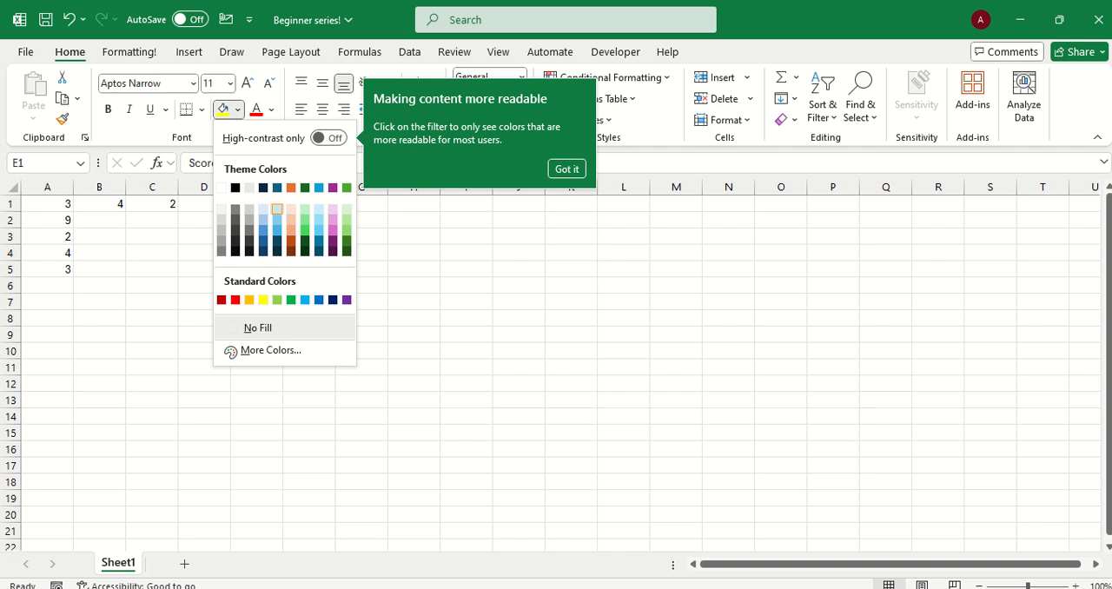
left_click(277, 208)
Enter the scores 60, 70 and 50 in cells E2, E3 and E4
left_click(256, 220)
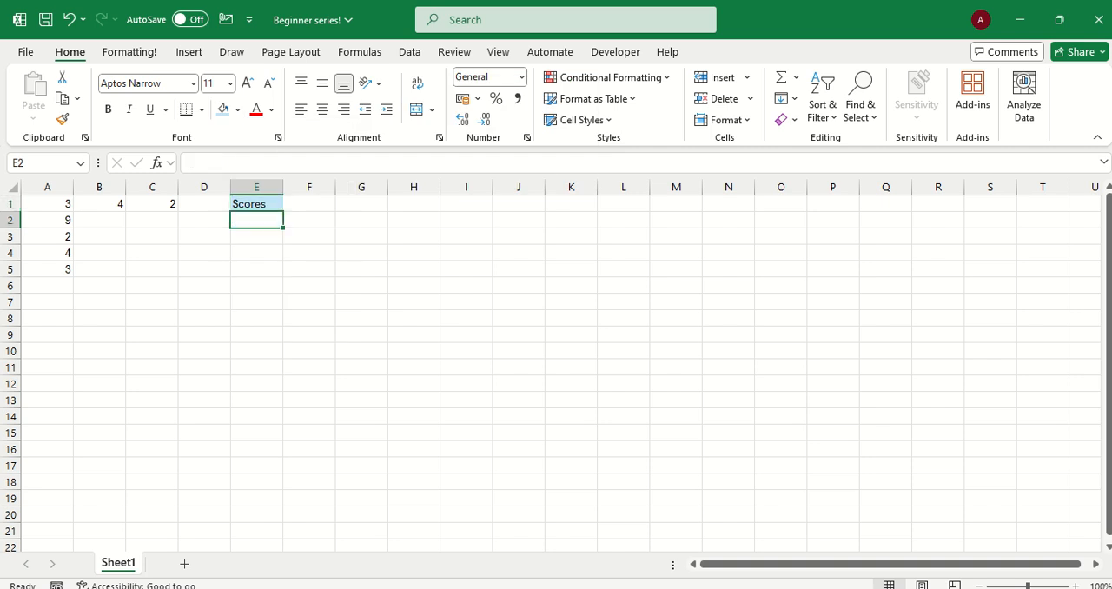
type("60")
key("Return")
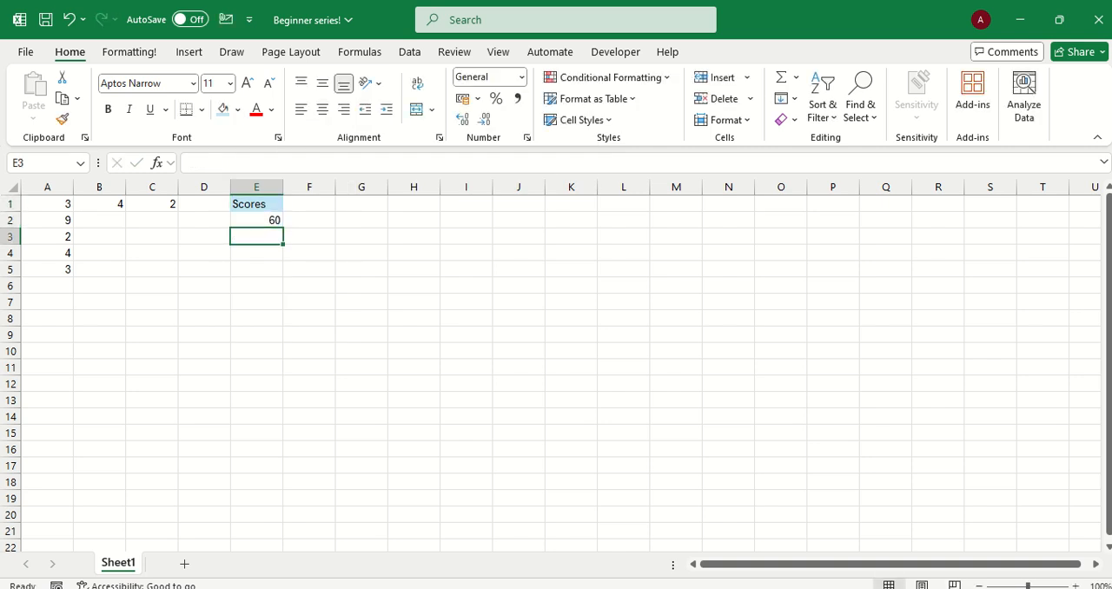
type("70")
key("Return")
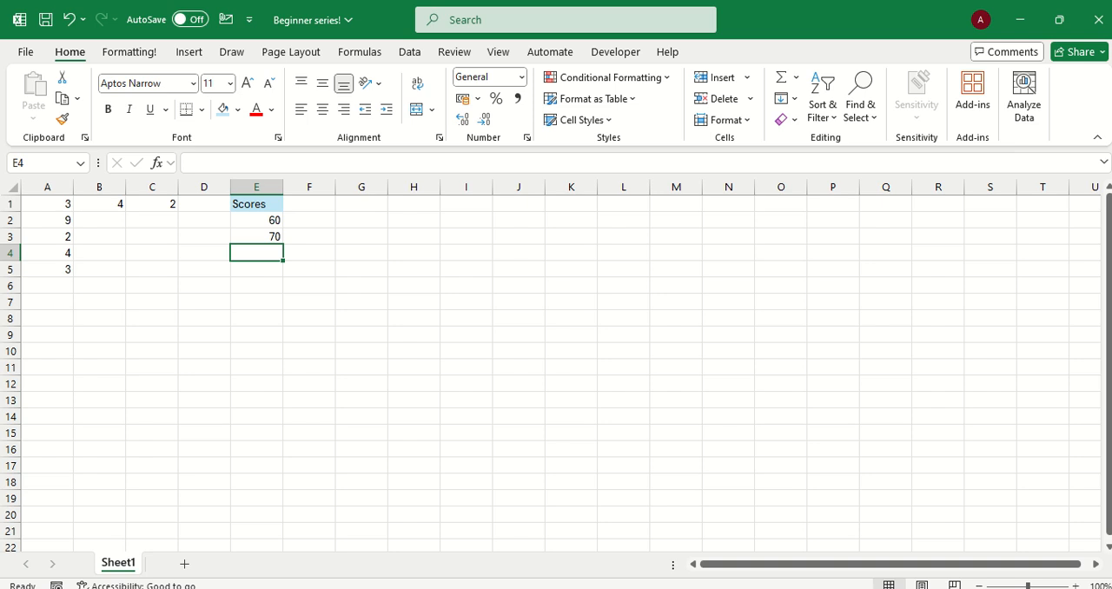
type("50")
key("Return")
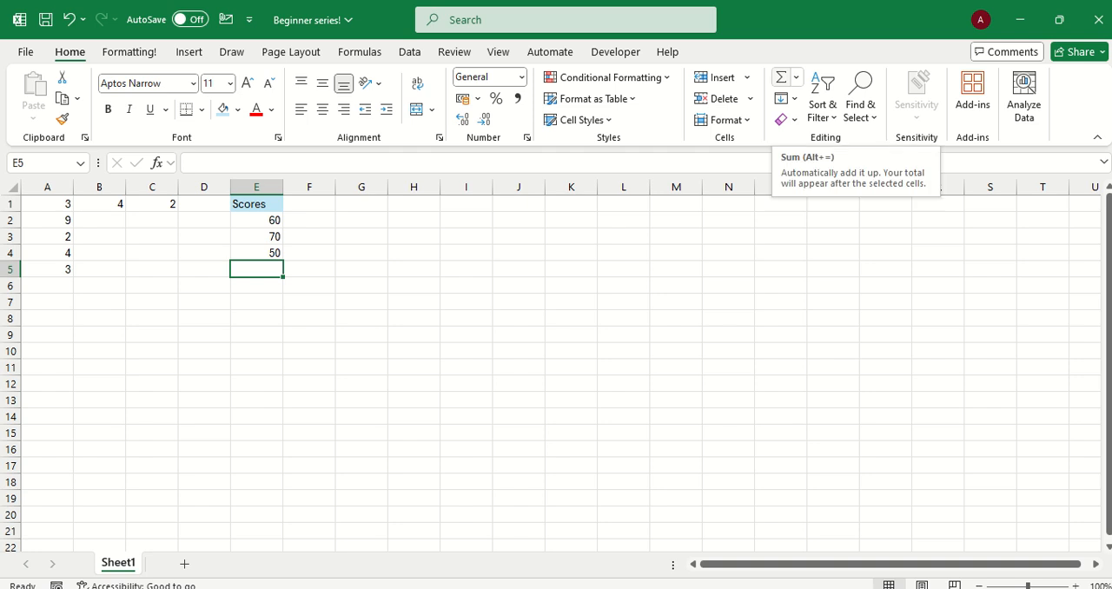
Total the three scores in cell E5 with AutoSum, using the formula =SUM(E2:E4)
left_click(781, 77)
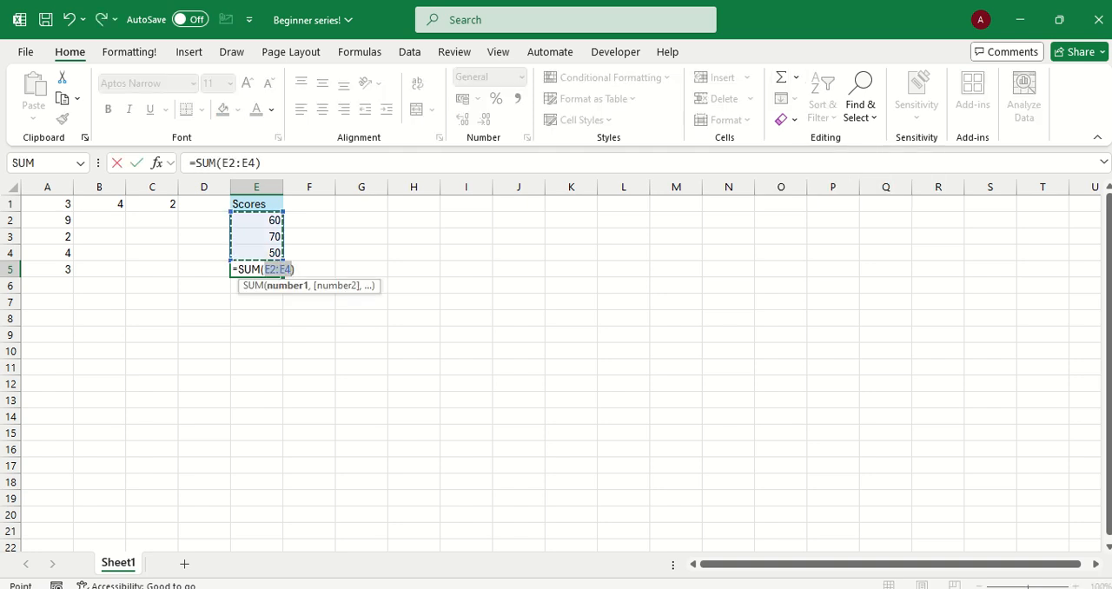
key("Return")
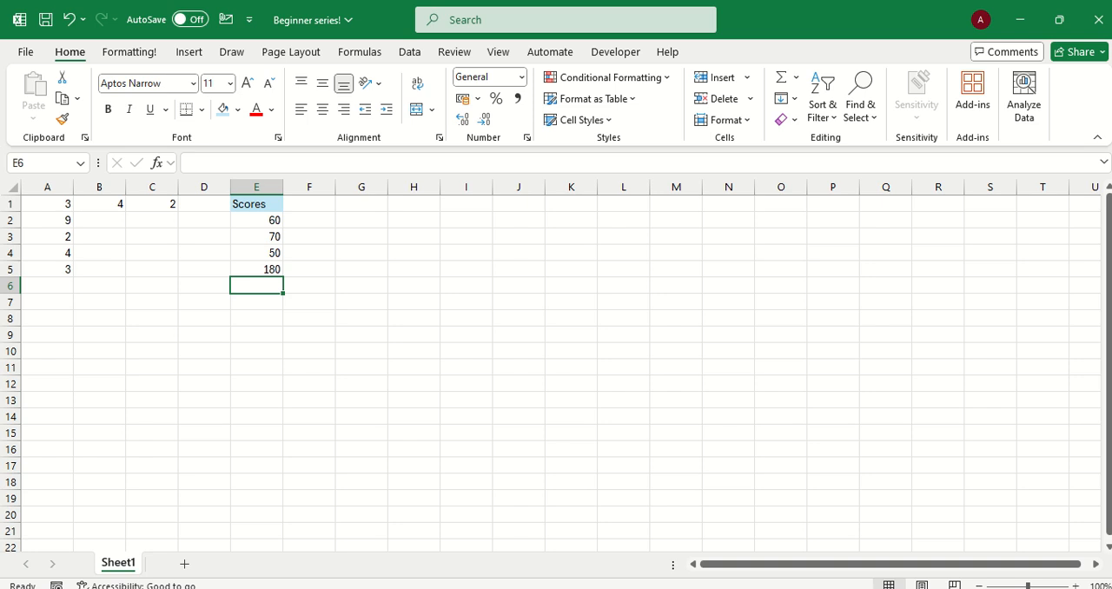
left_click(257, 269)
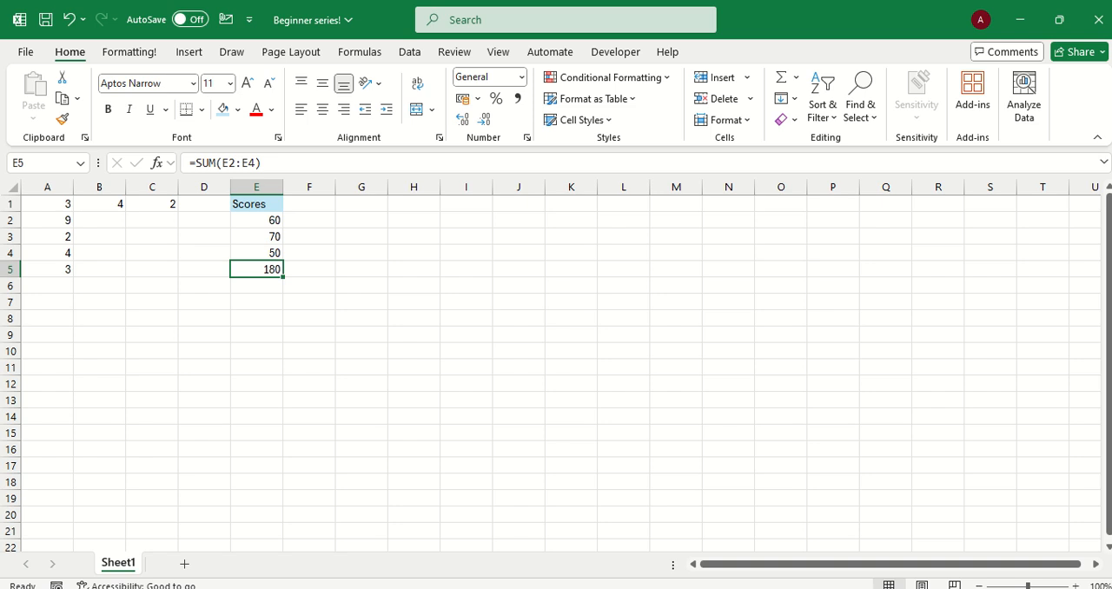
Add up the three scores cell by cell in E6 with the formula =E2+E3+E4
left_click(257, 286)
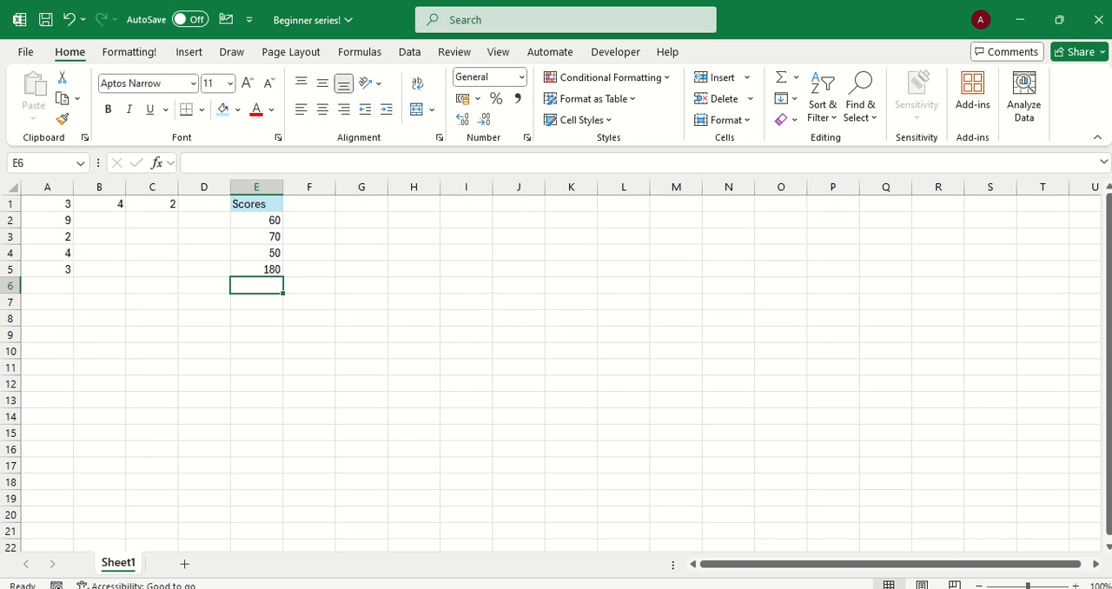
type("=")
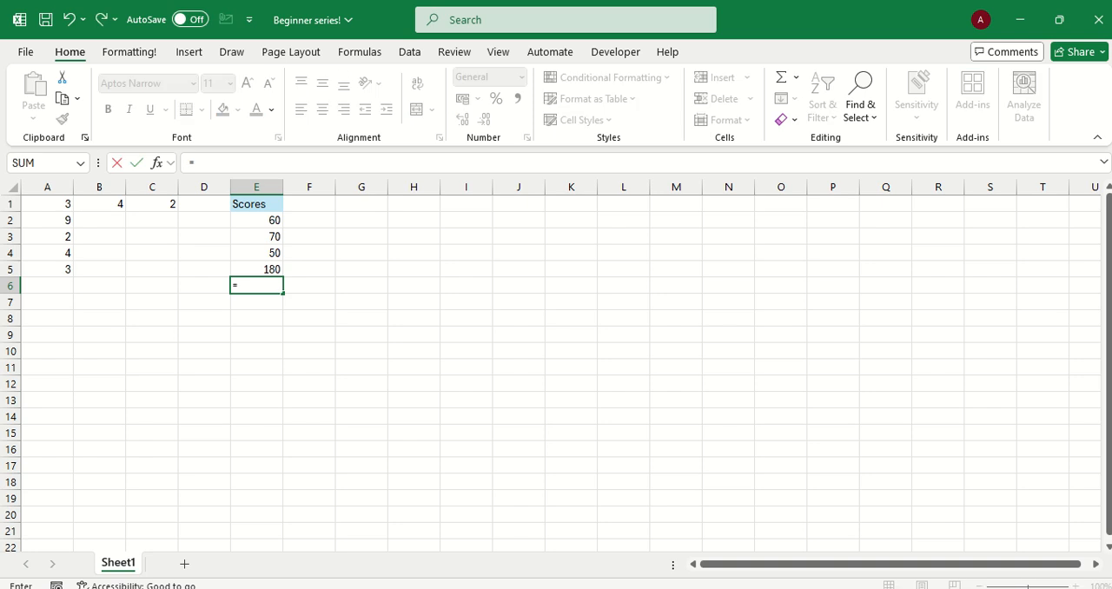
left_click(257, 221)
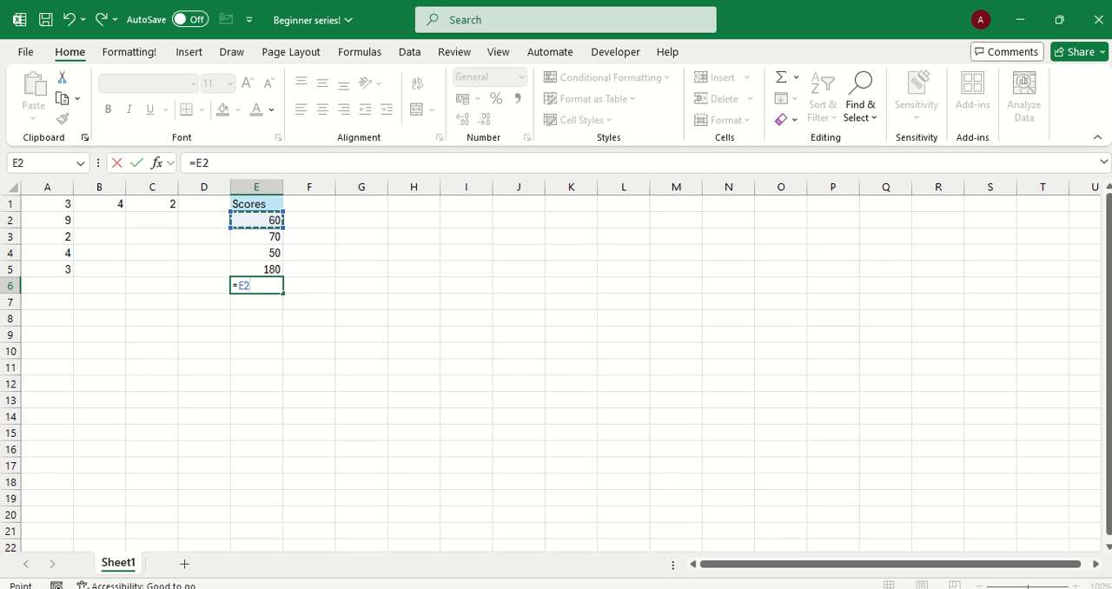
type("+")
left_click(256, 237)
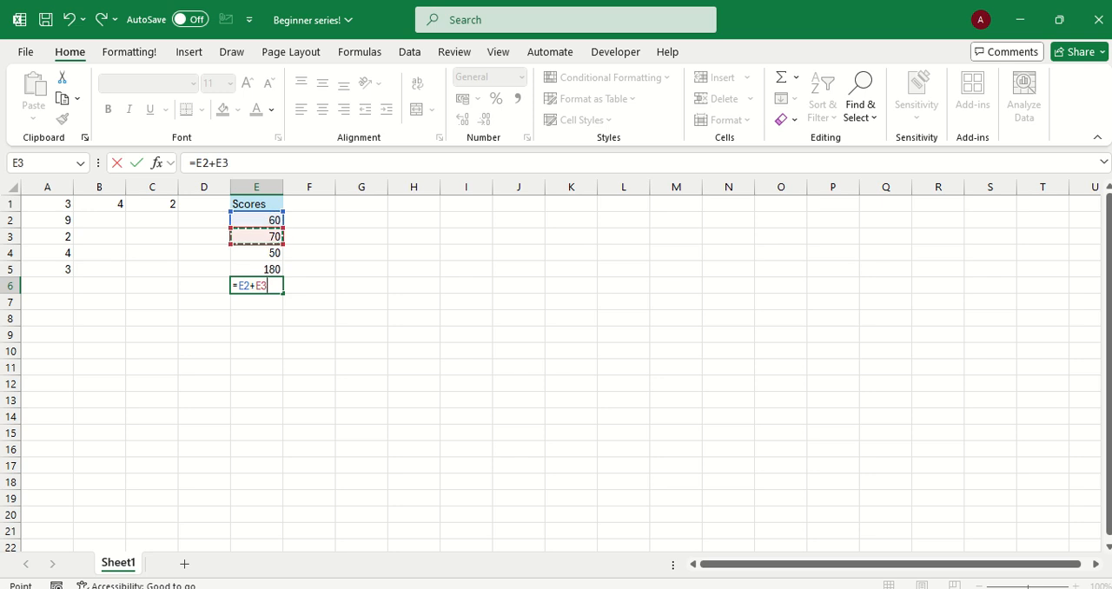
type("+")
left_click(257, 253)
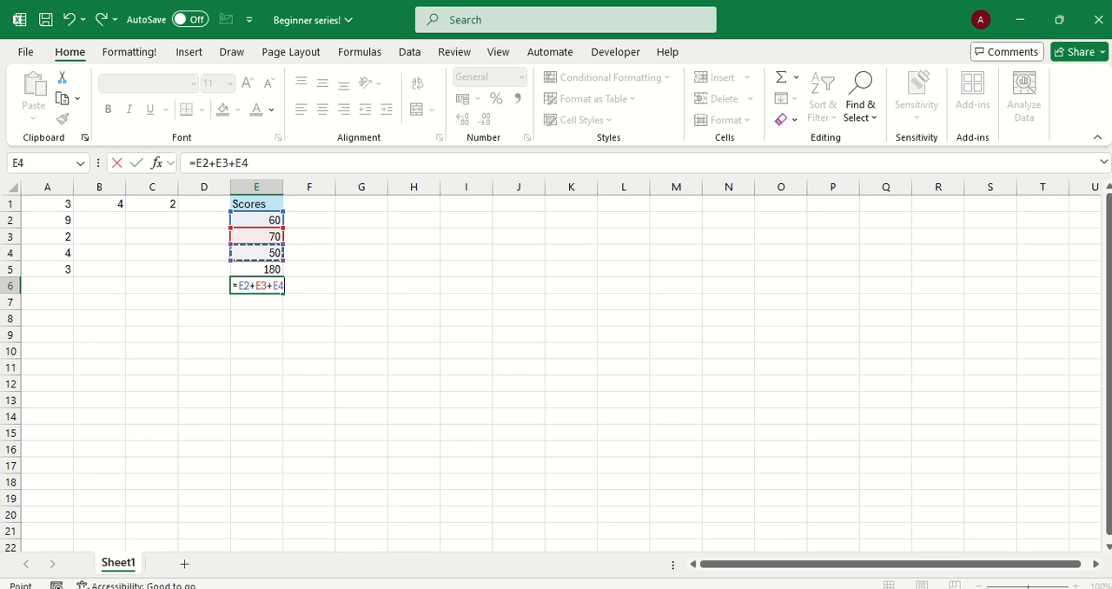
key("Return")
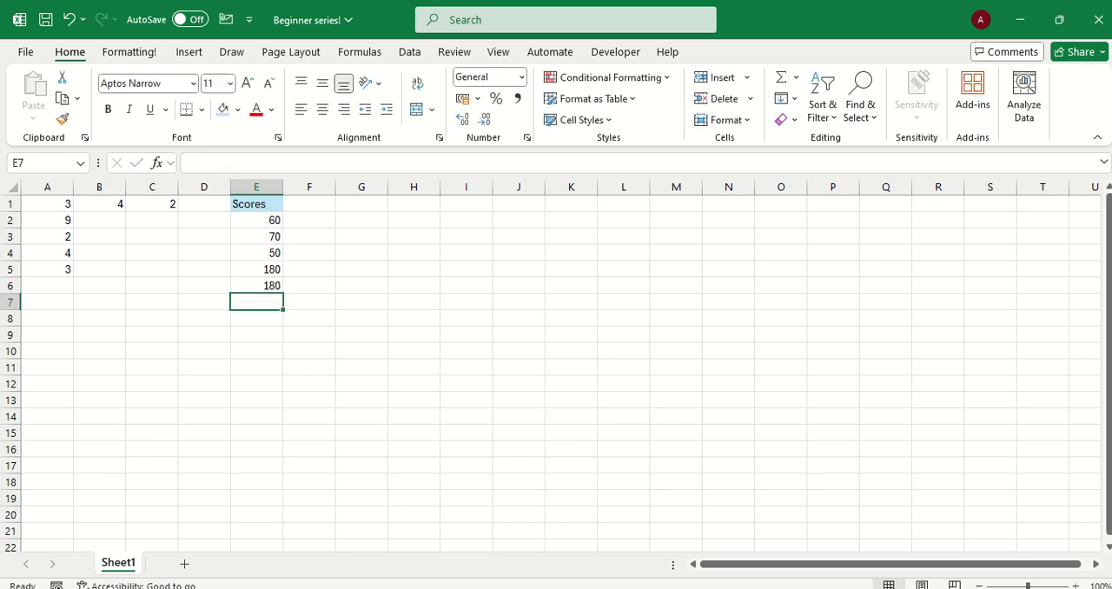
Compare the formulas behind the two score totals in cells E5 and E6
left_click(256, 286)
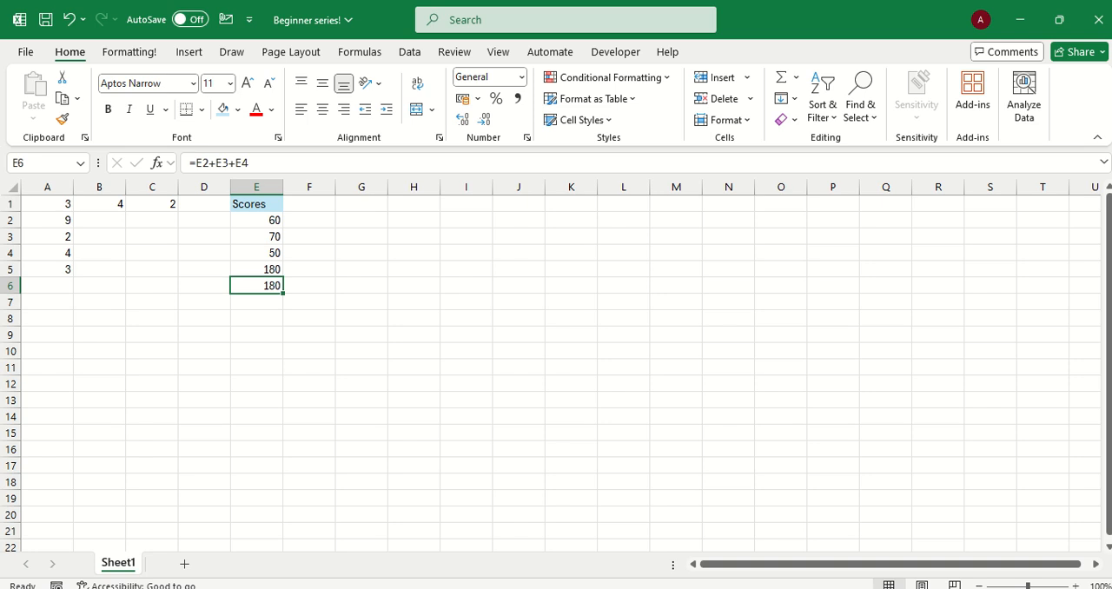
left_click(257, 269)
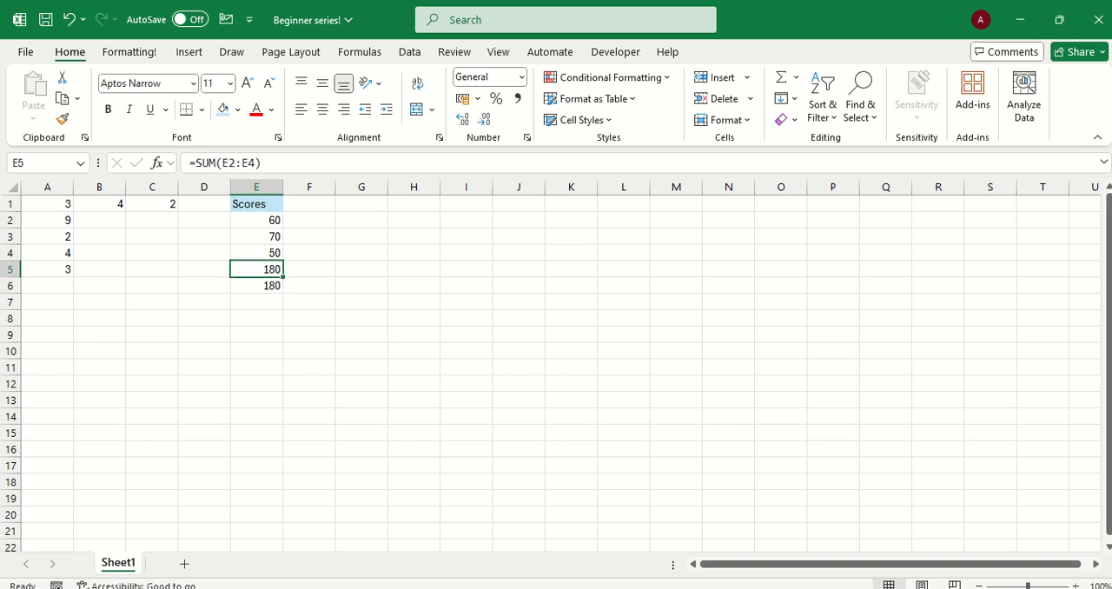
left_click(256, 286)
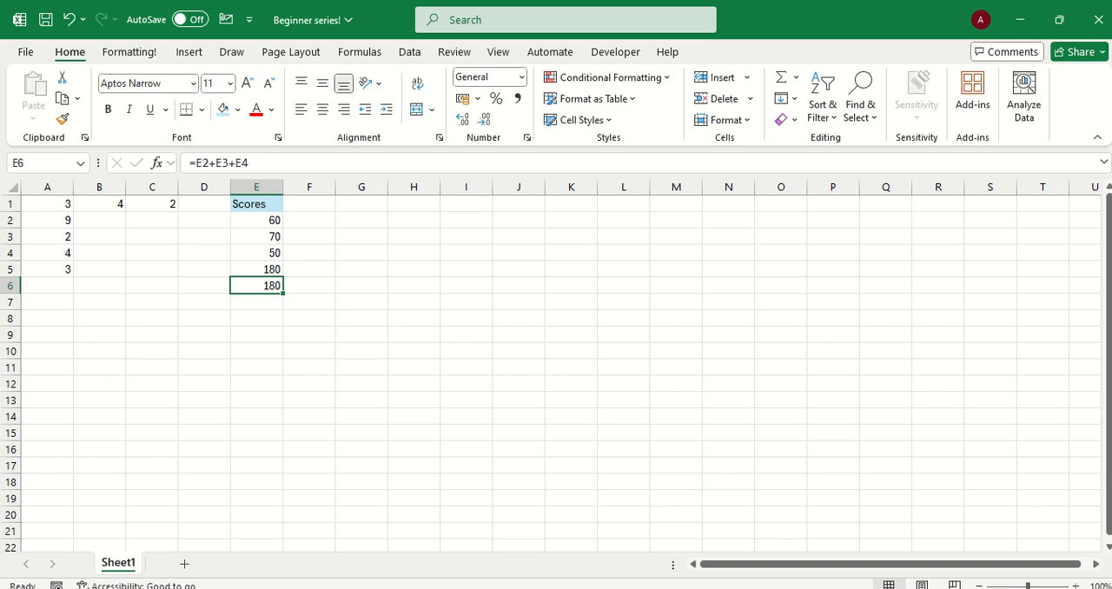
left_click(257, 269)
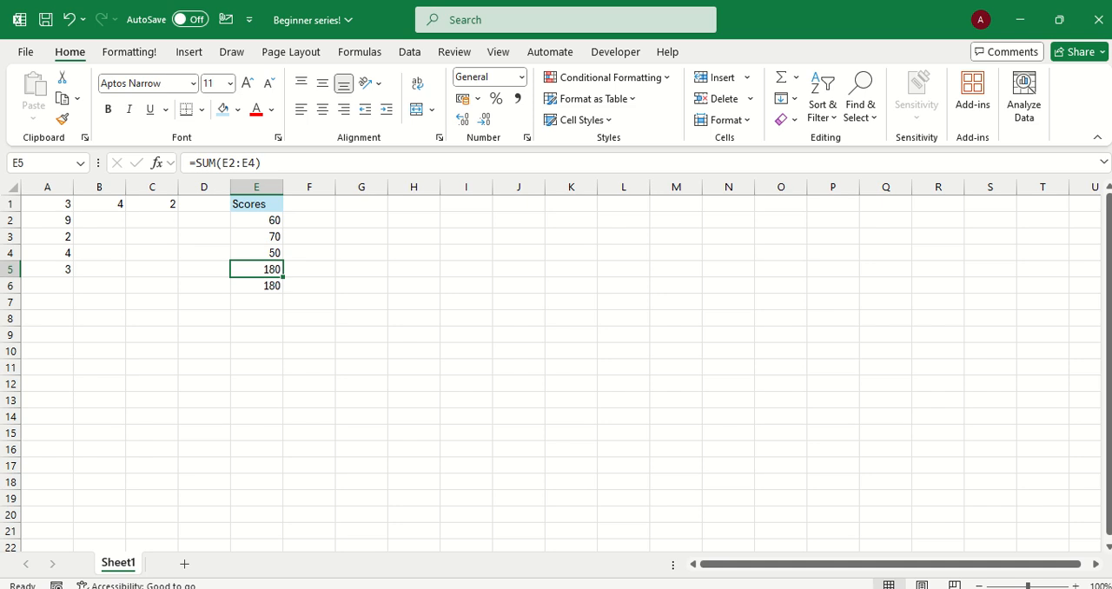
left_click(257, 285)
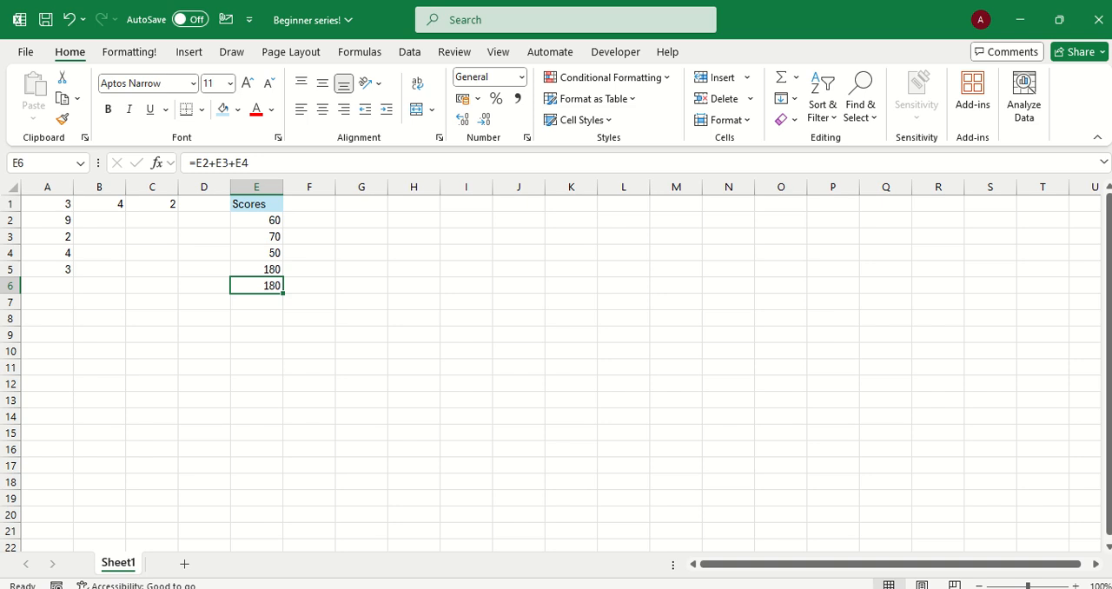
left_click(309, 220)
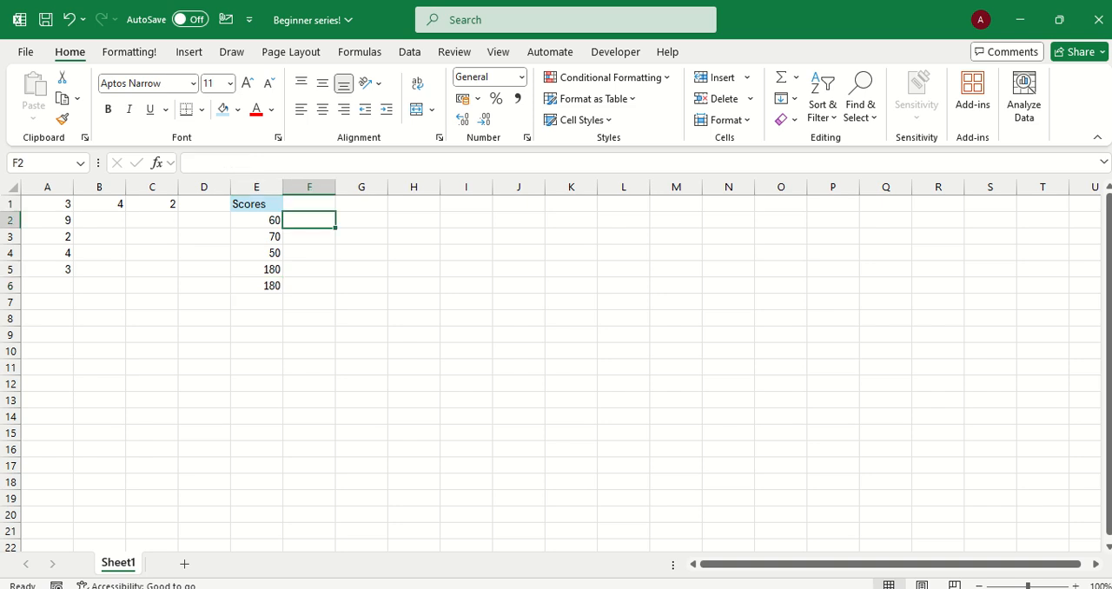
type("=")
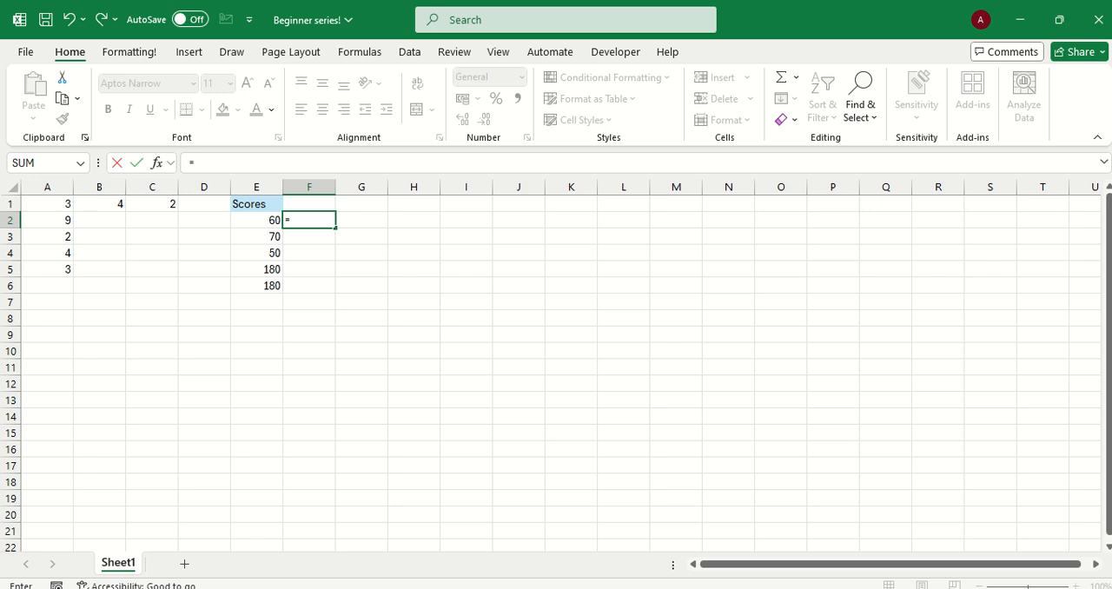
key("BackSpace")
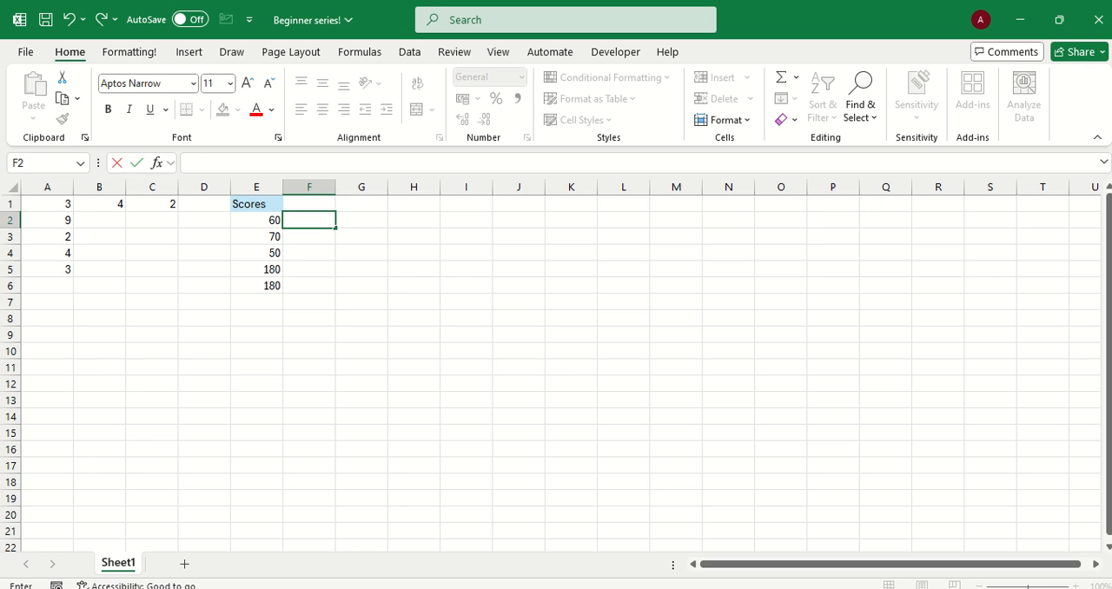
Change the heading in E1 to Maths and add the heading English in F1
left_click(413, 221)
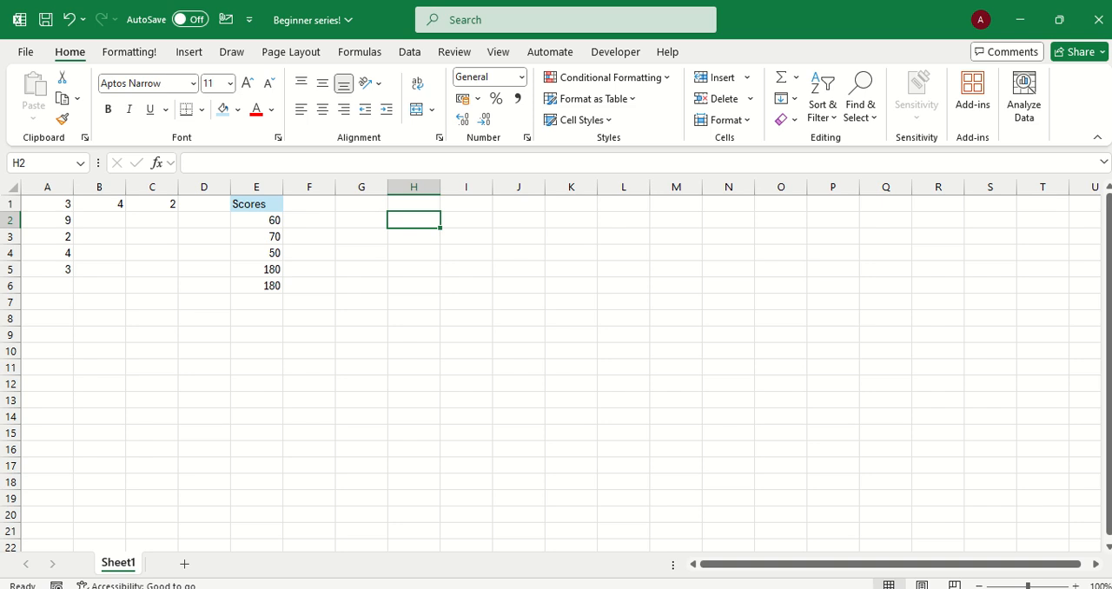
left_click(257, 204)
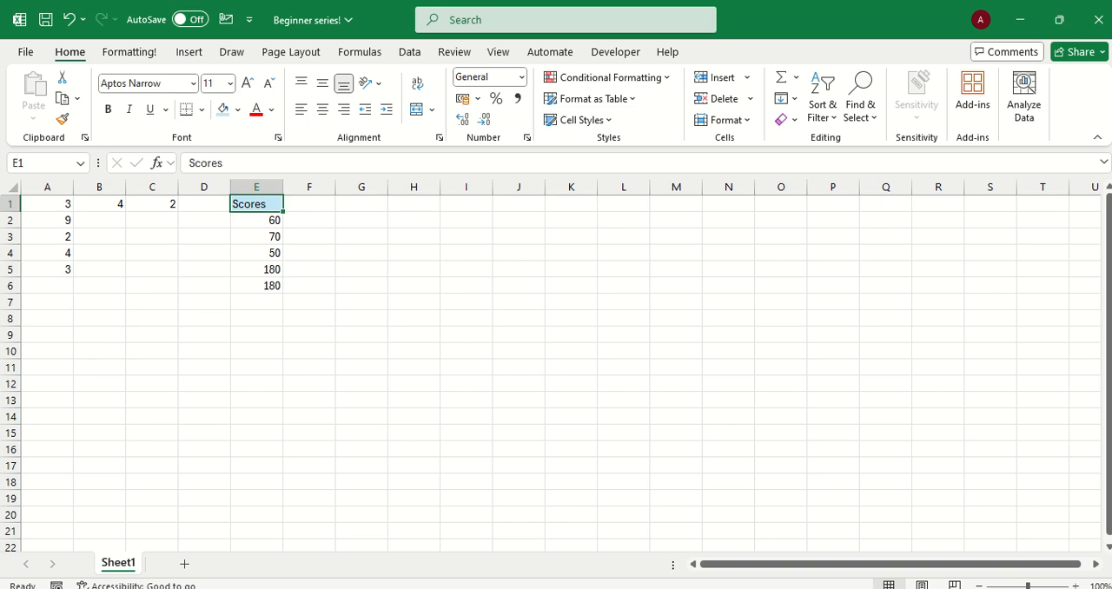
type("Maths")
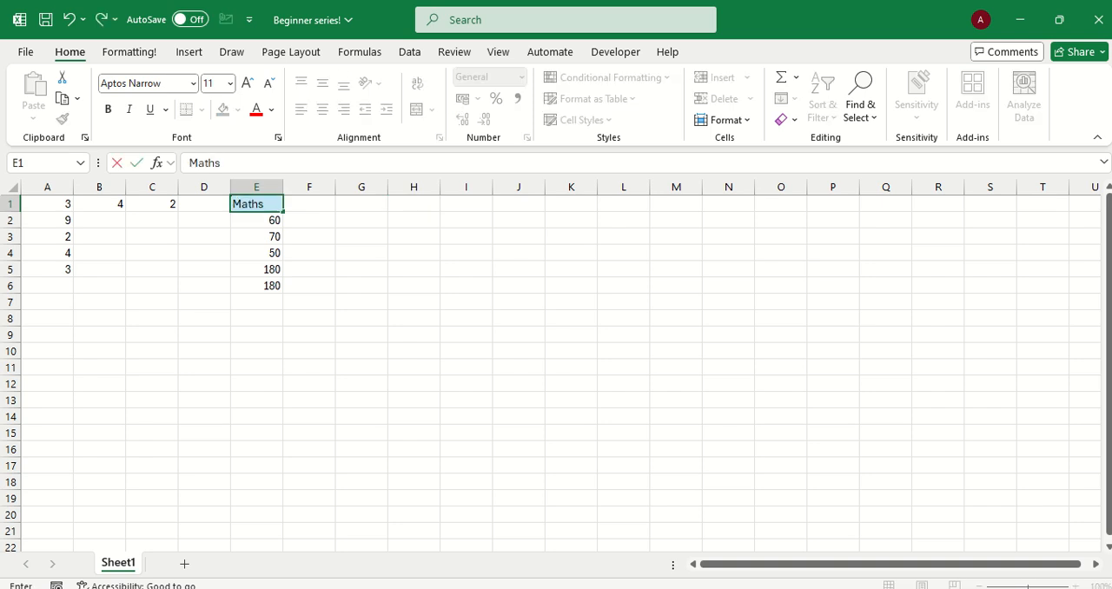
key("Tab")
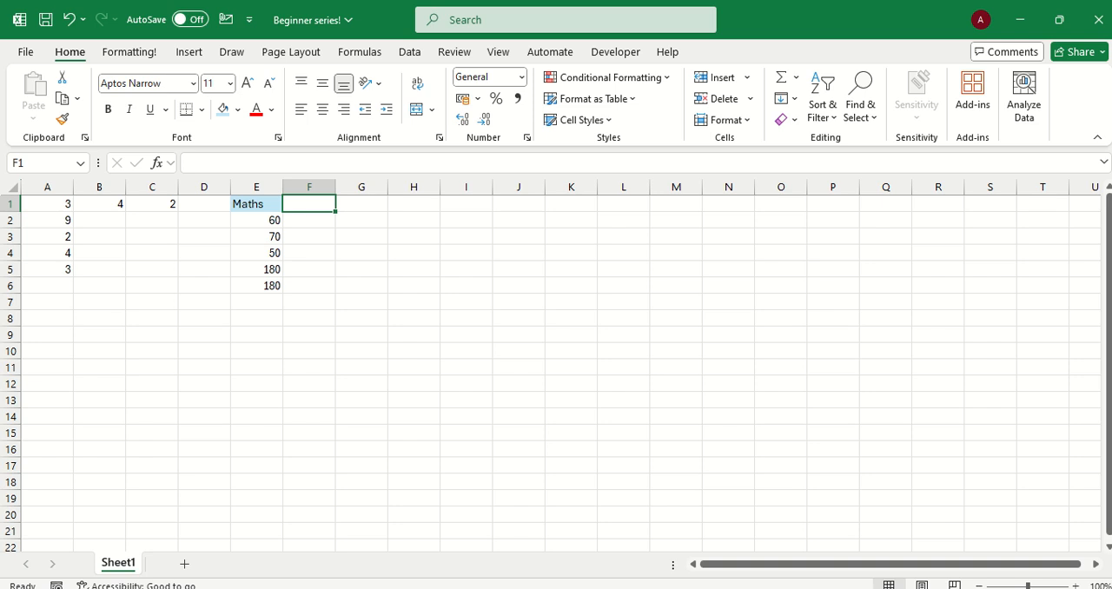
type("Engli")
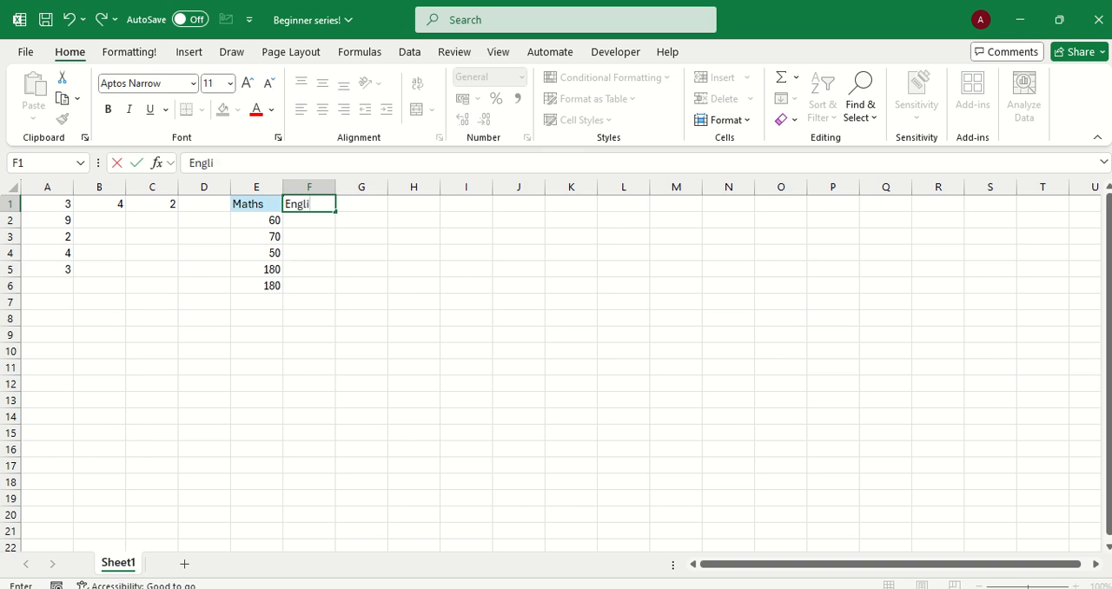
type("sh")
key("Return")
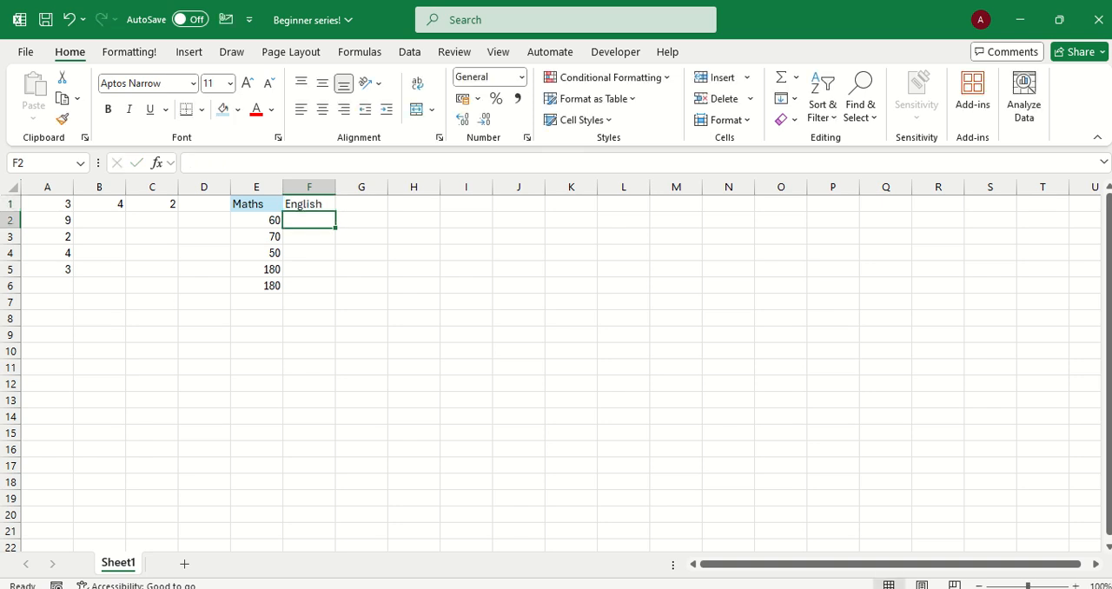
Copy the Maths heading's formatting from E1 to the English heading in F1
left_click(310, 205)
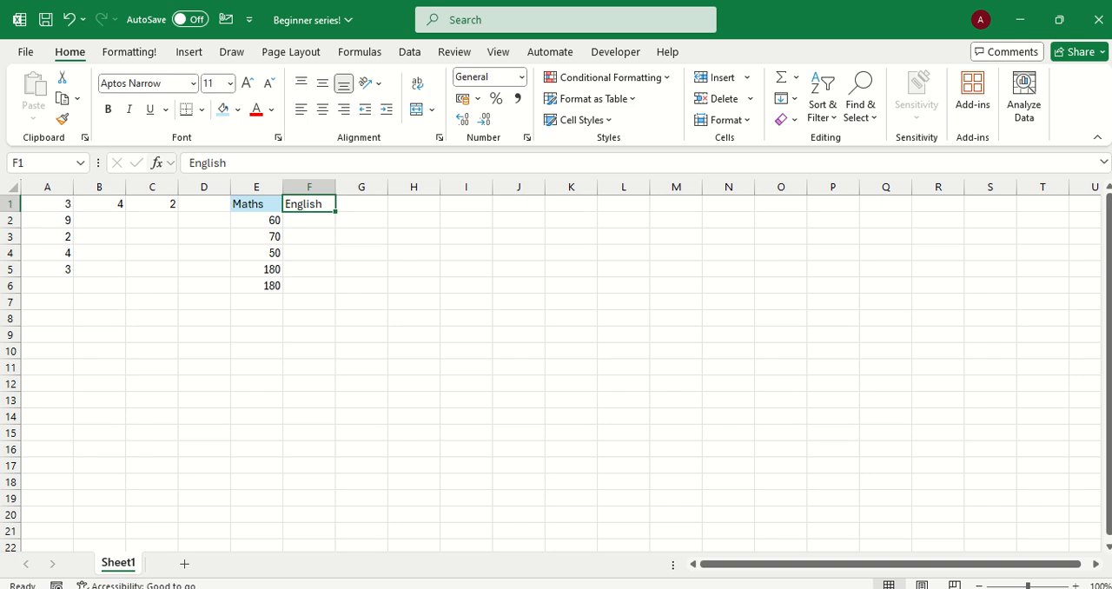
left_click(256, 204)
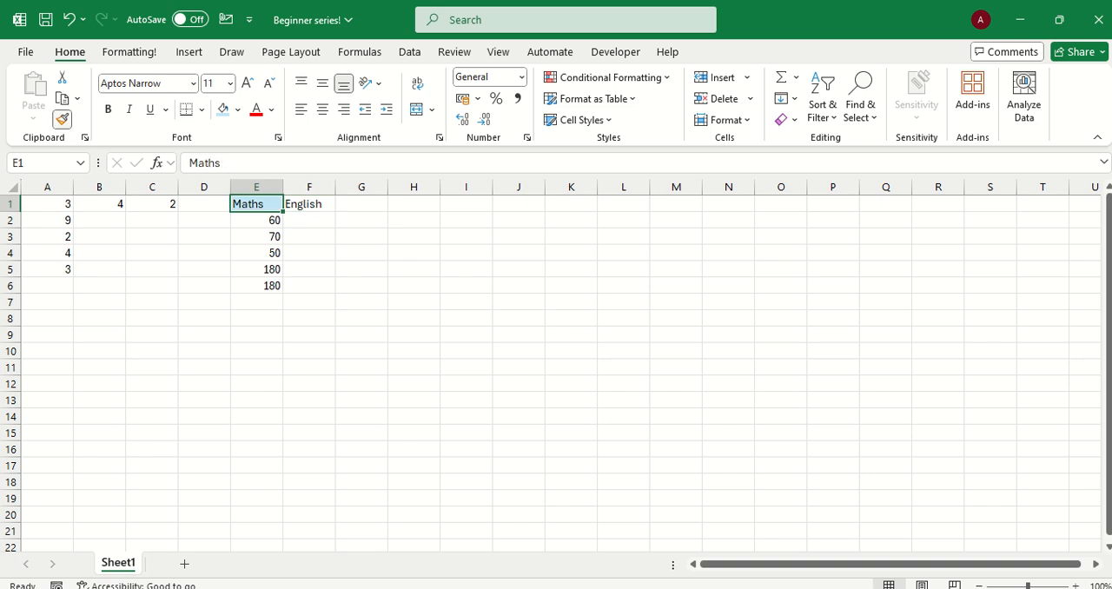
left_click(61, 119)
left_click(310, 204)
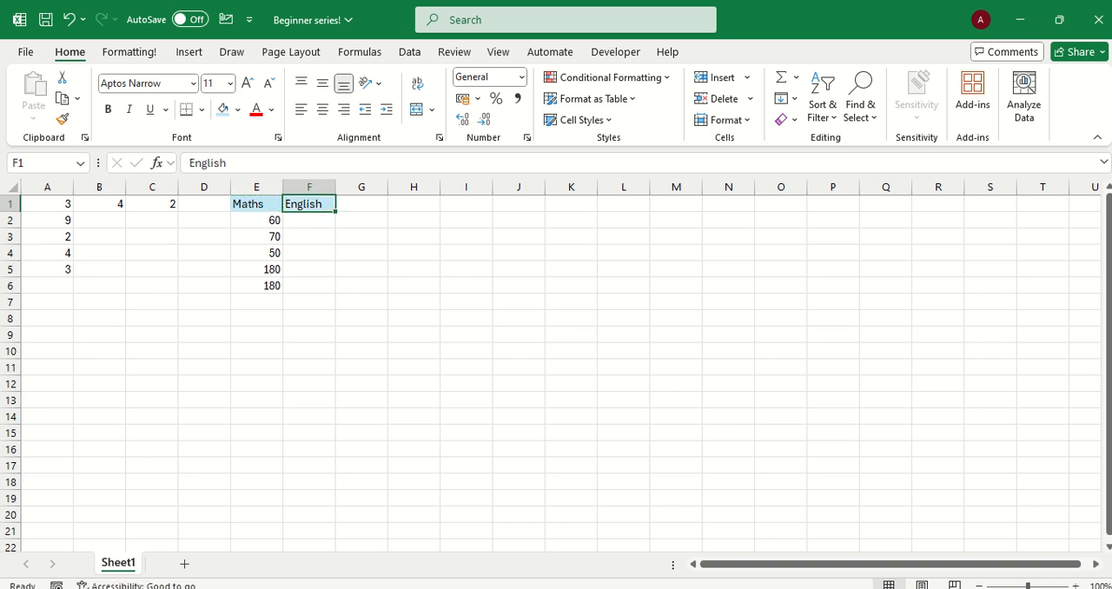
Enter the values 50, 60, 40 and 80 under the English heading in cells F2 to F5
left_click(310, 236)
left_click(309, 221)
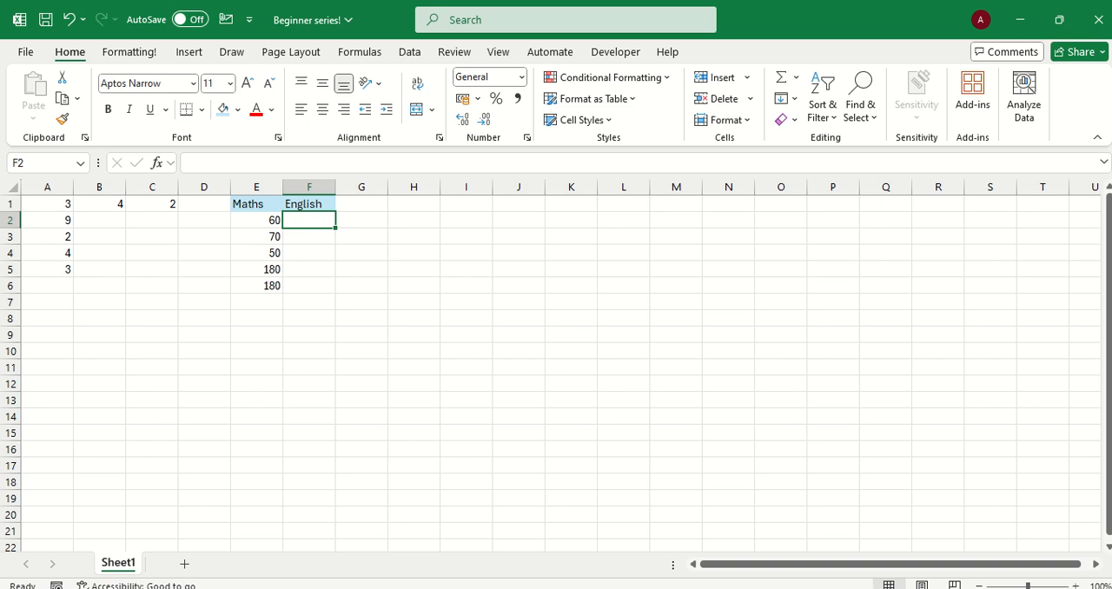
type("50")
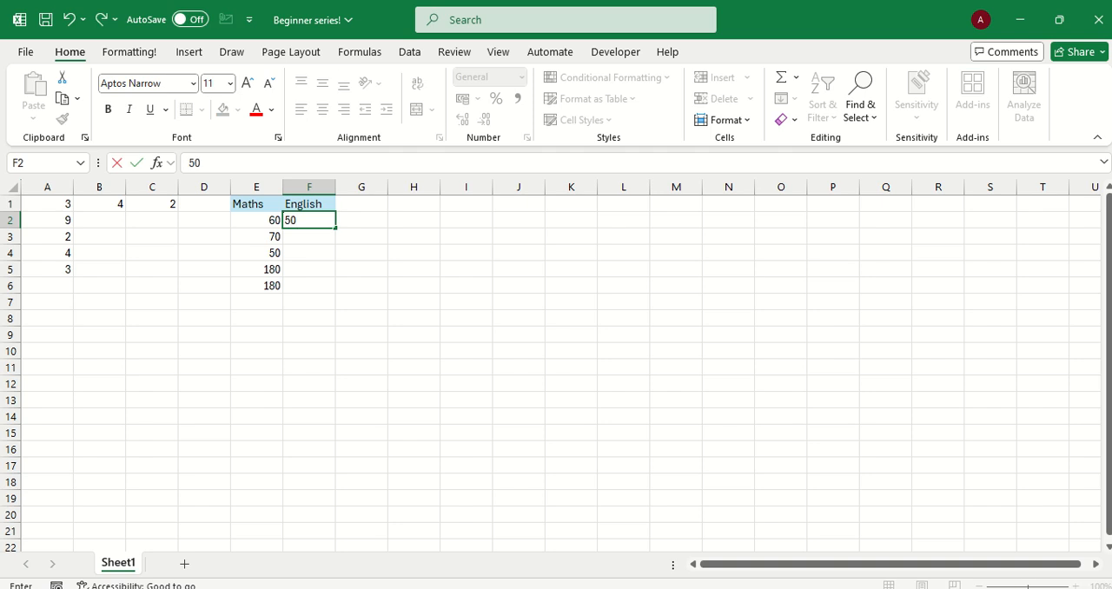
key("Return")
type("60")
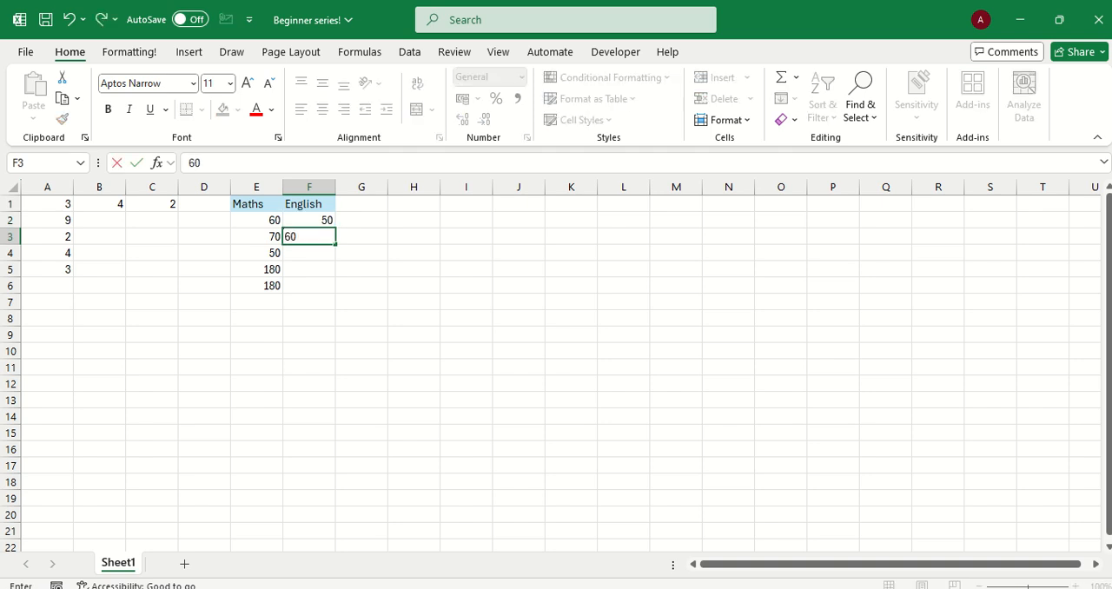
key("Return")
type("40")
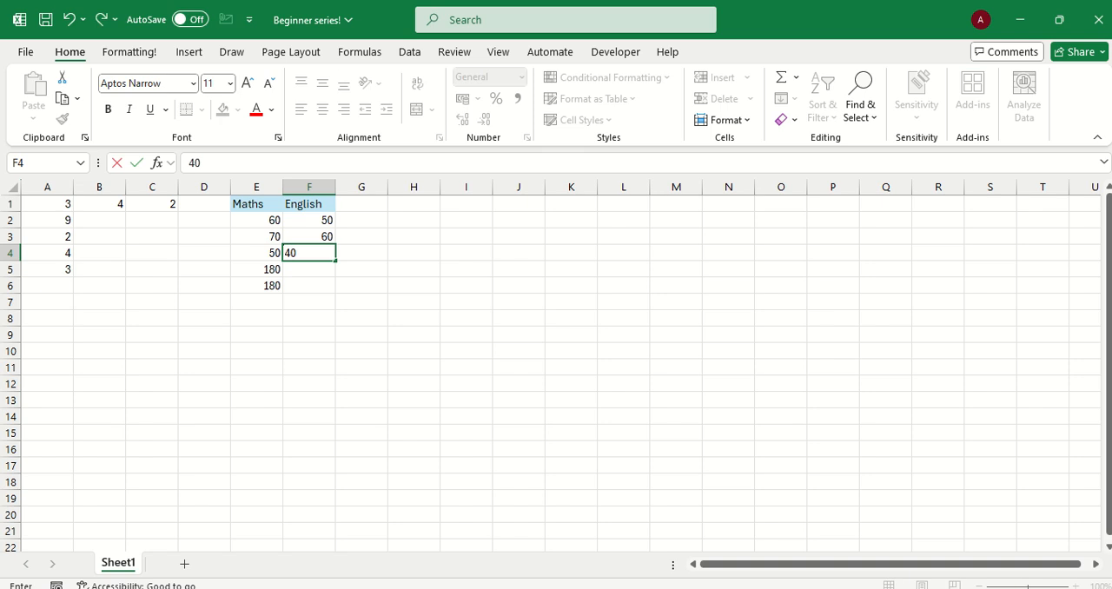
key("Return")
type("80")
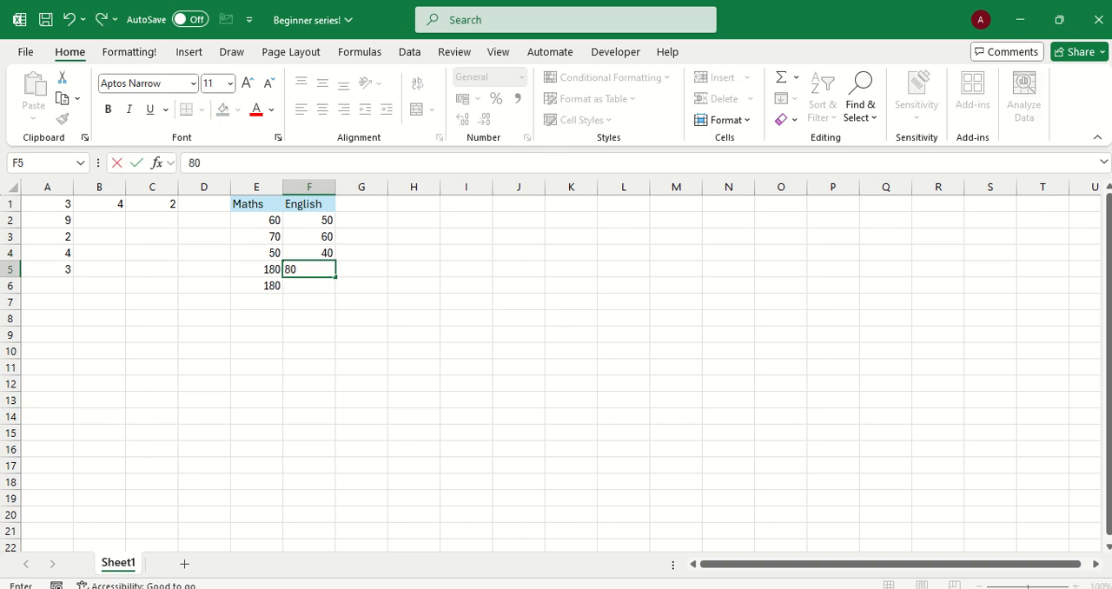
key("Return")
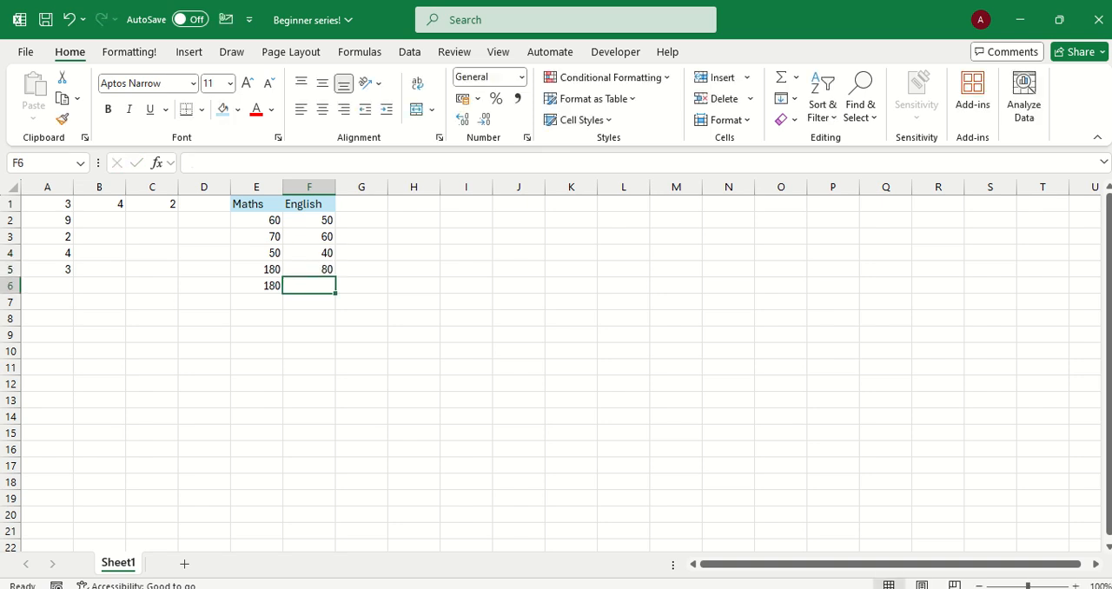
Clear the contents of cells E5 to F6 below the three rows of scores
left_click_drag(256, 268, 308, 285)
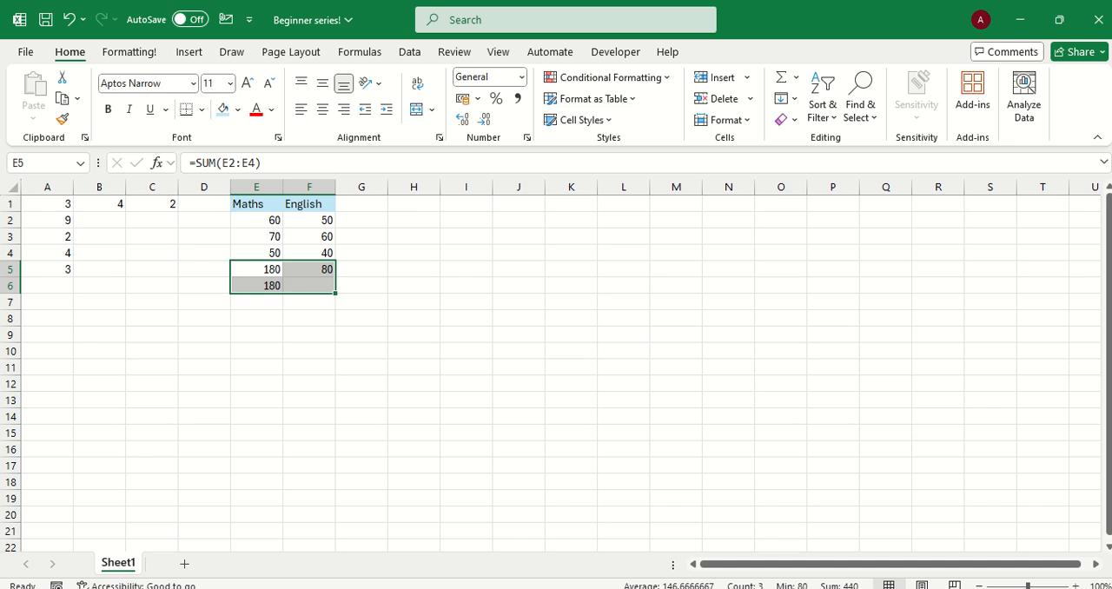
key("Delete")
left_click(309, 318)
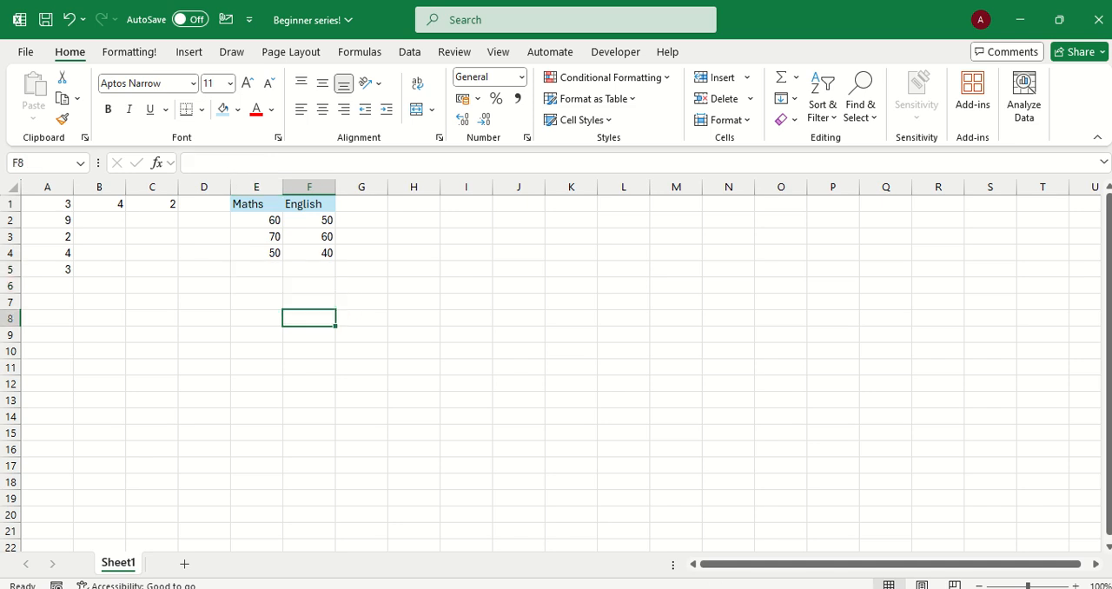
Add the heading Total in cell G1 beside the English heading
left_click(362, 220)
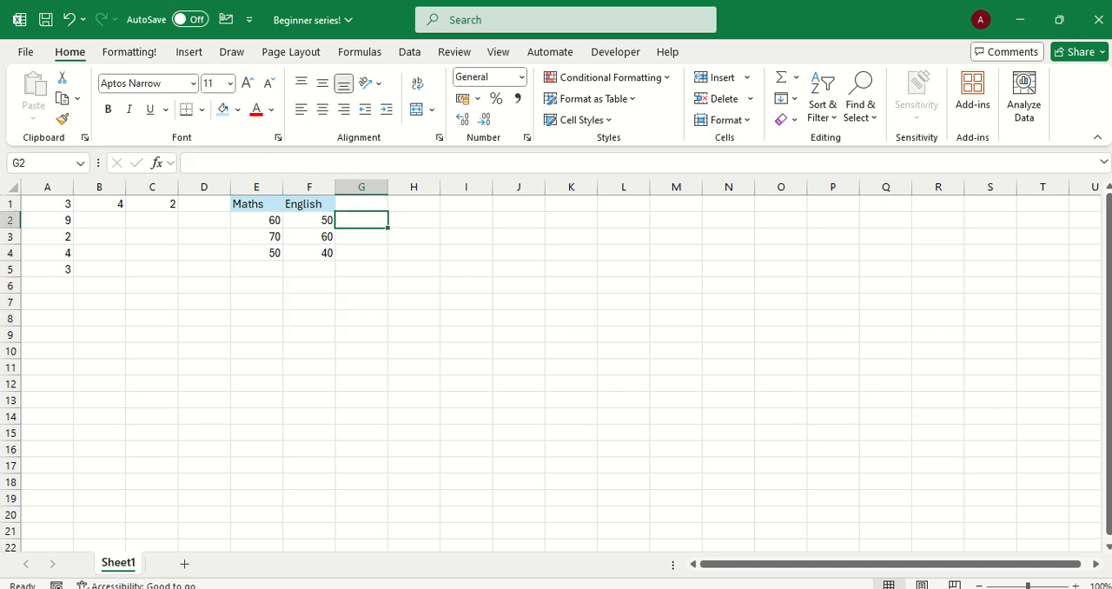
left_click(362, 204)
type("Toa")
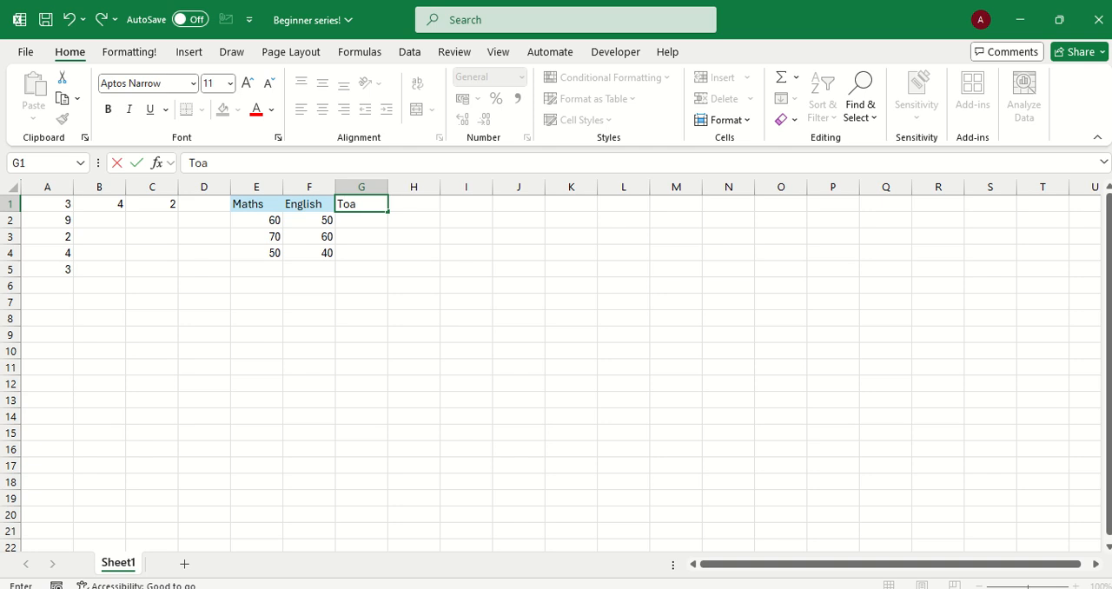
key("BackSpace")
type("tal")
key("Return")
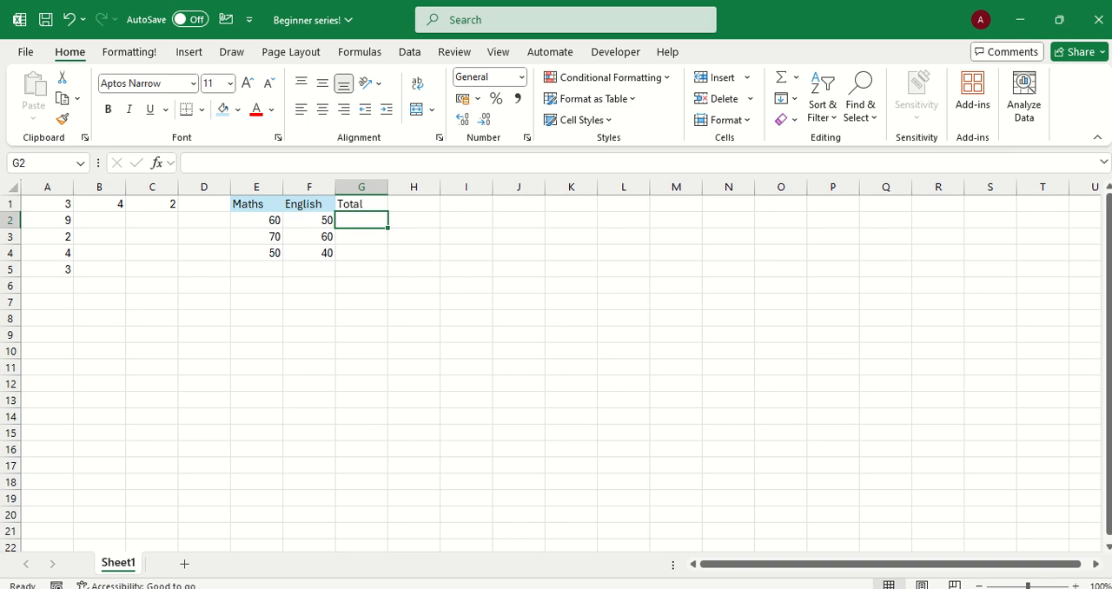
Copy the English heading's formatting from F1 to the Total heading in G1
left_click(308, 204)
left_click(62, 118)
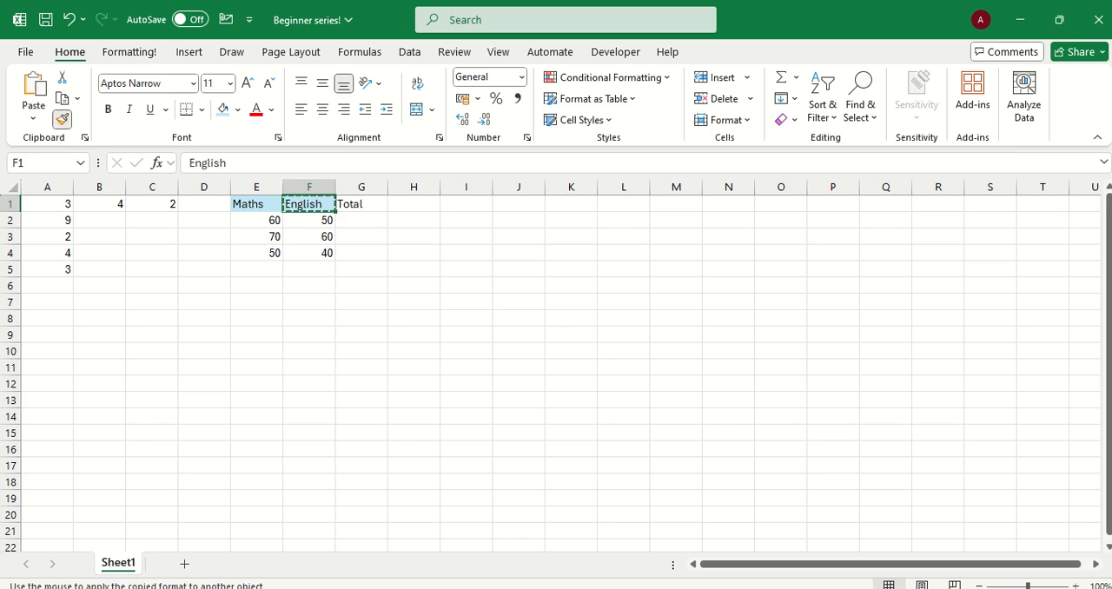
left_click(362, 204)
Add the first row's Maths and English scores in G2 with the formula =E2+F2
left_click(362, 221)
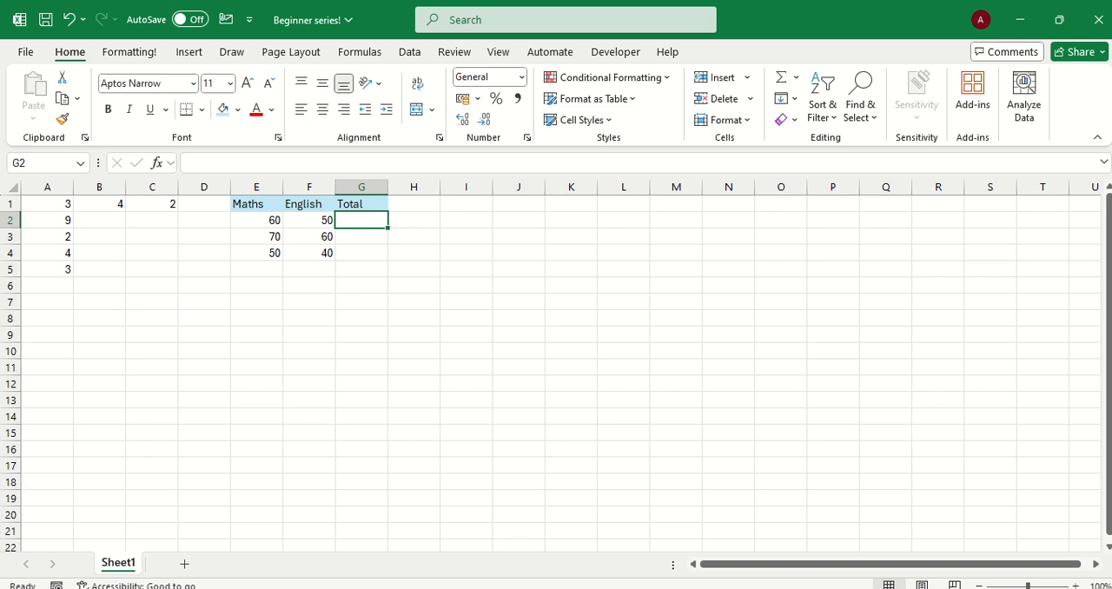
type("=")
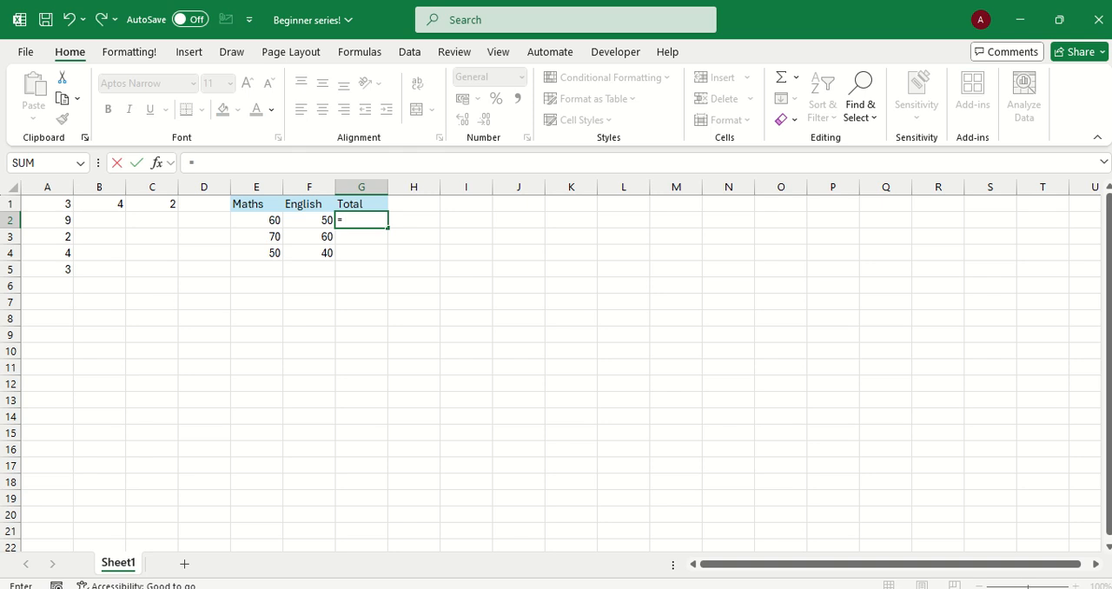
left_click(279, 220)
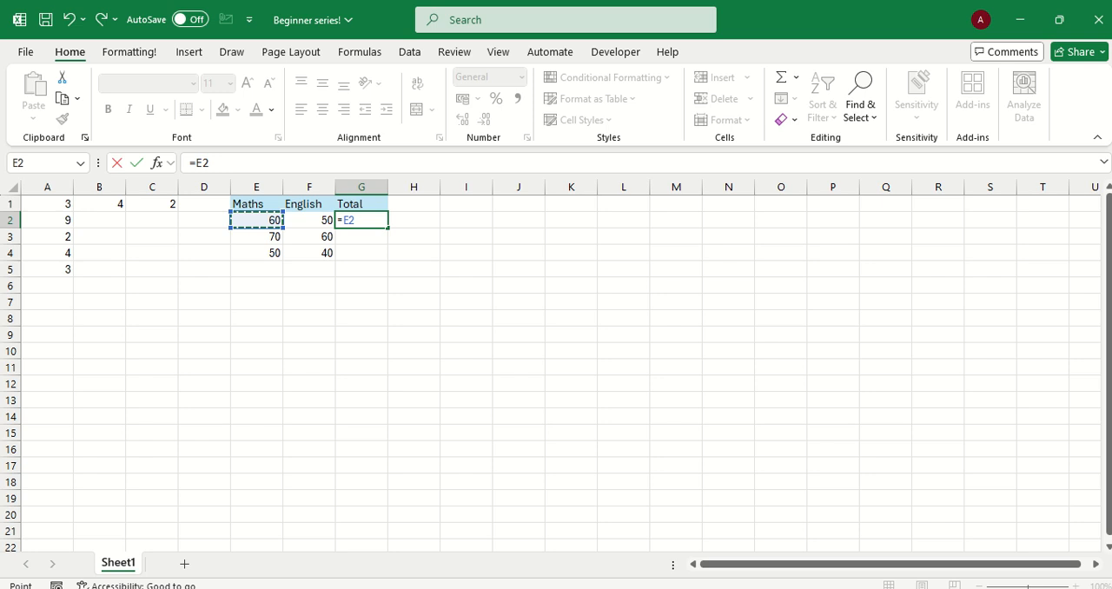
type("+")
key("Left")
key("Return")
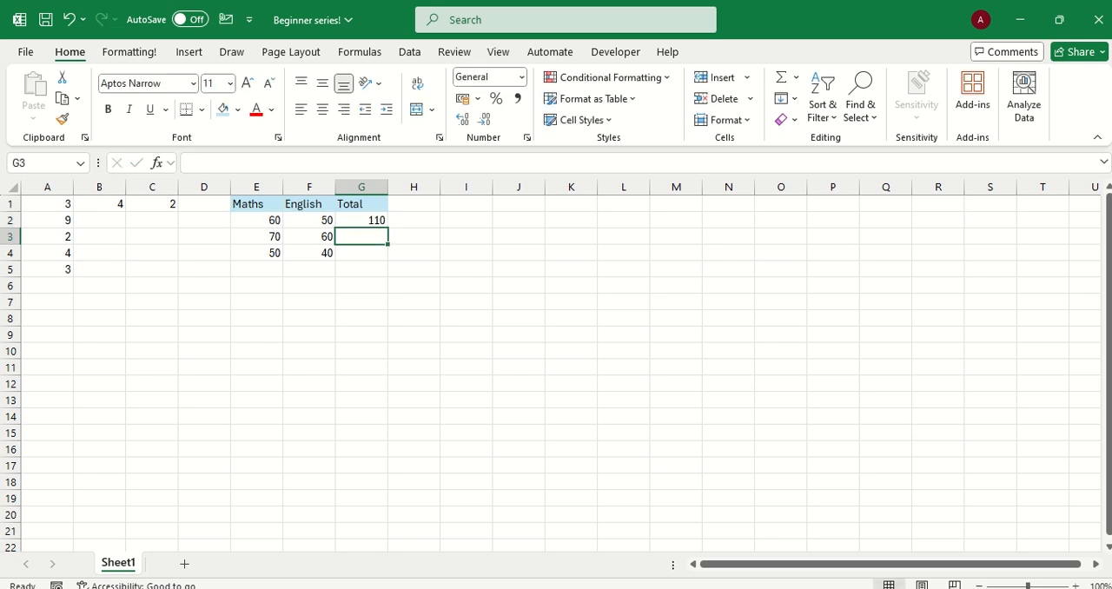
Fill the total formula from G2 down to G4 for the remaining rows of scores
key("Up")
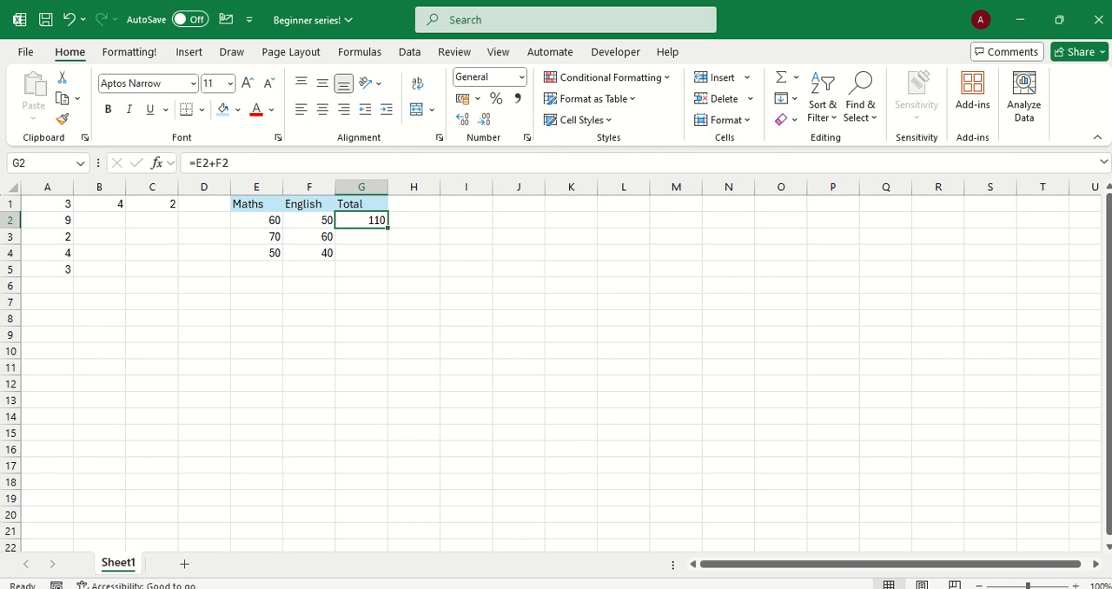
left_click(256, 221)
left_click(362, 220)
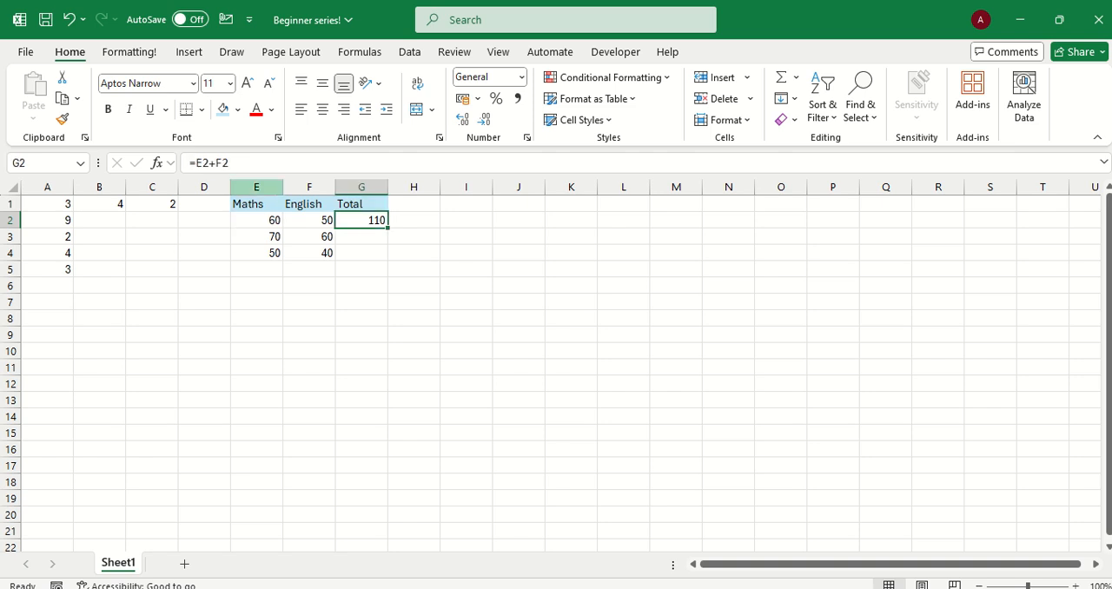
left_click(310, 220)
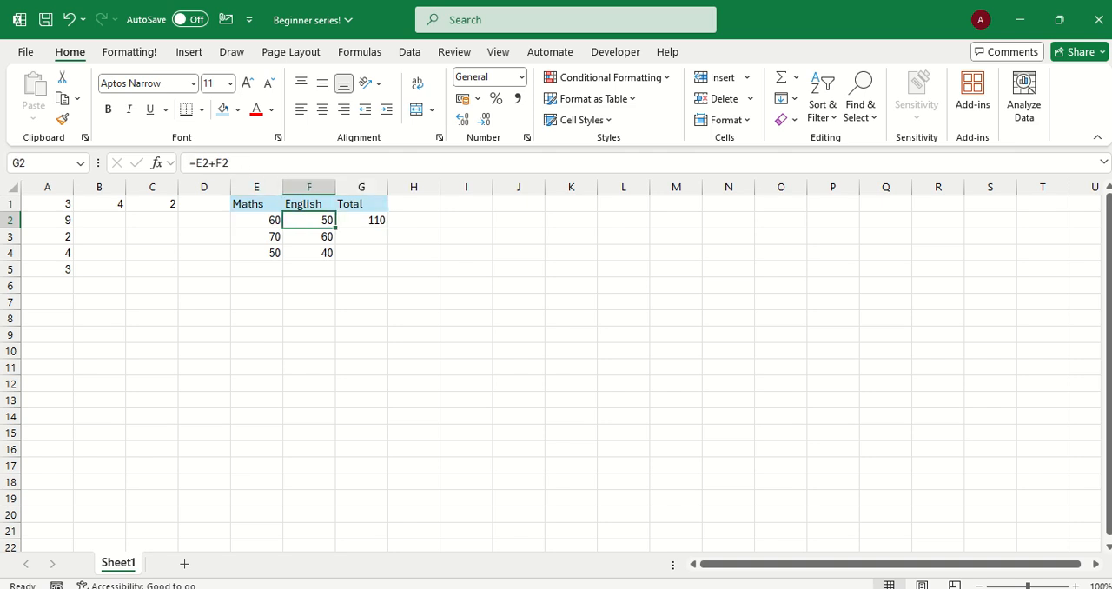
left_click(361, 221)
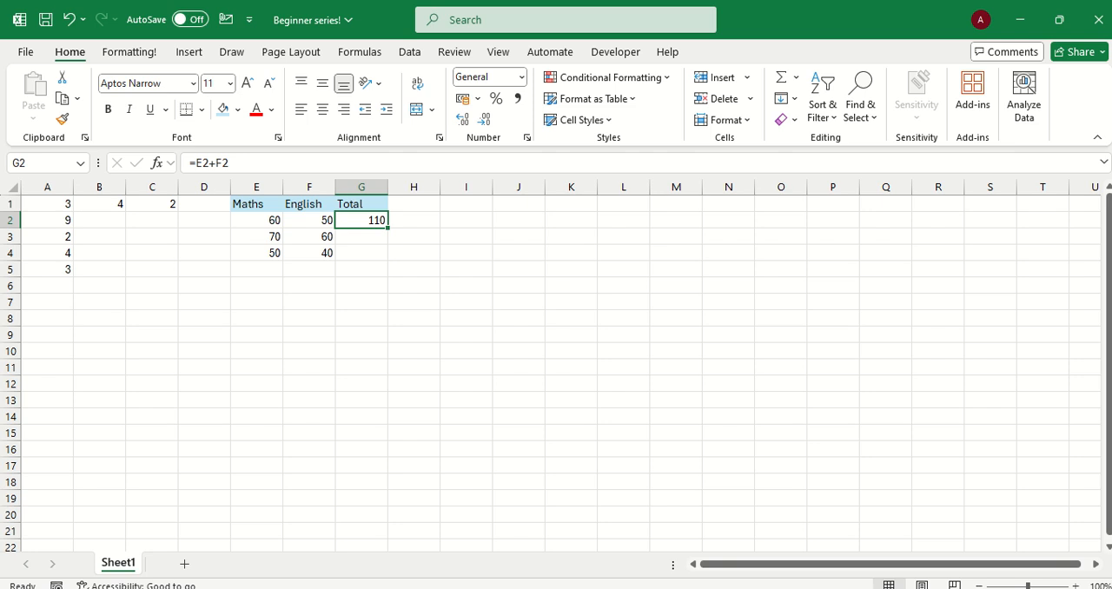
left_click_drag(388, 228, 387, 260)
Compare the row references in the total formulas in cells G2, G3 and G4
left_click(362, 237)
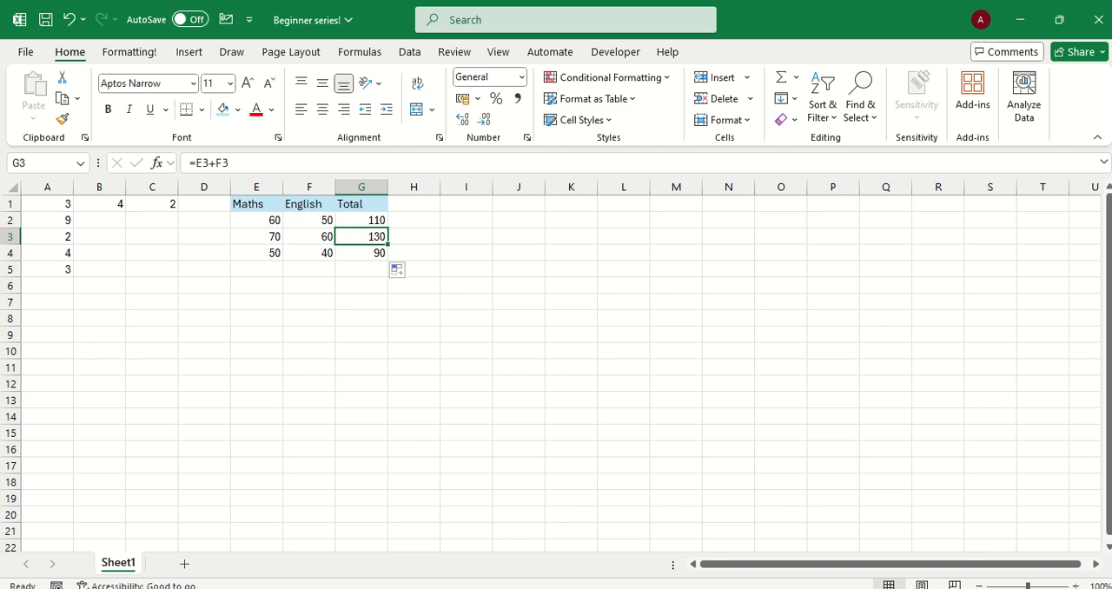
left_click(361, 221)
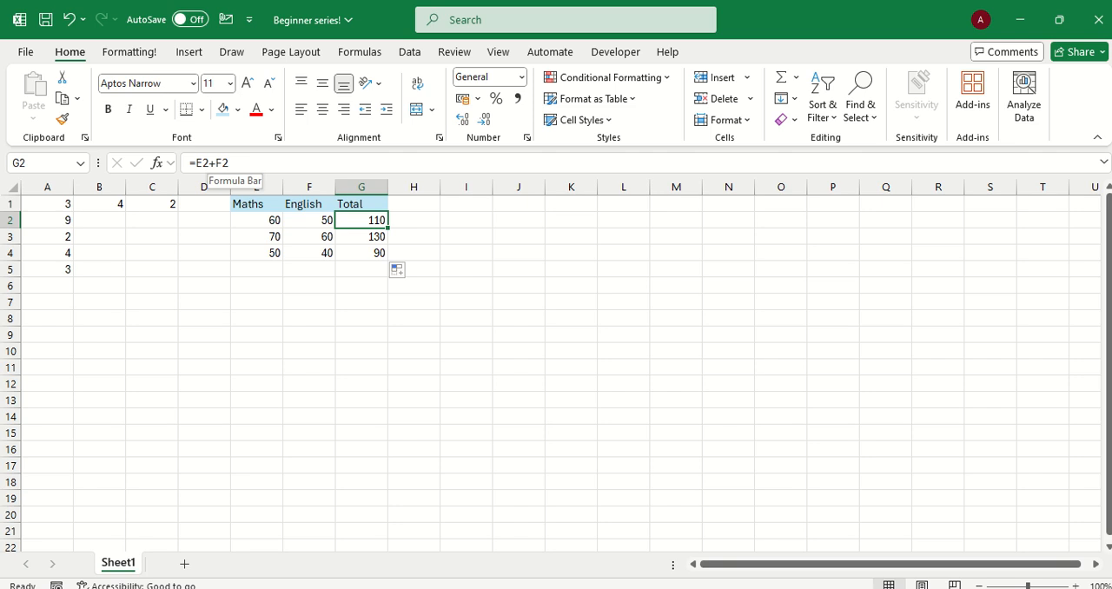
left_click(361, 236)
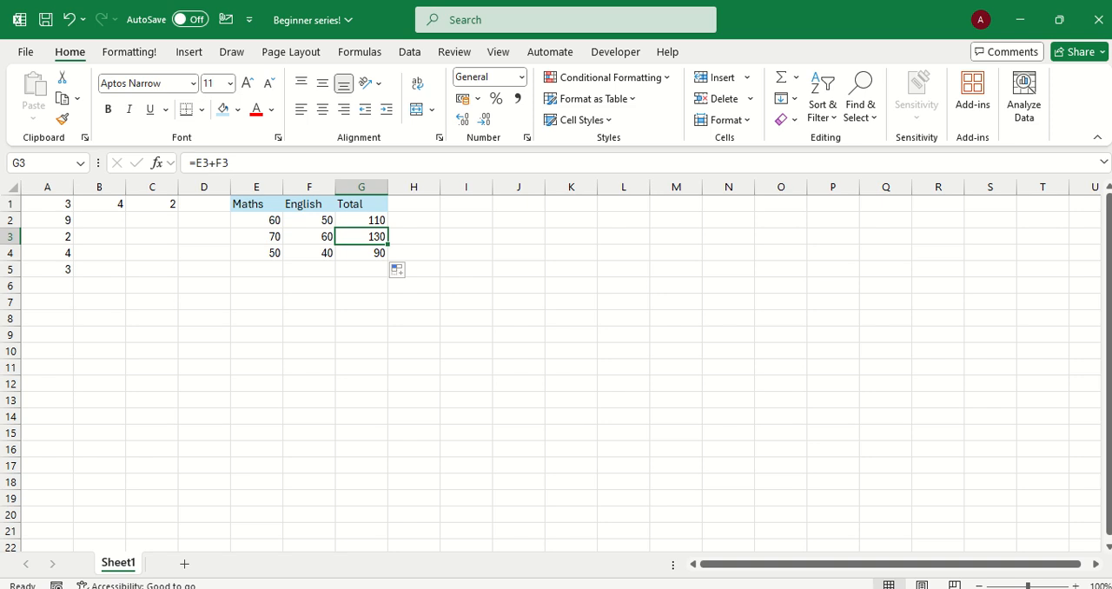
left_click(362, 253)
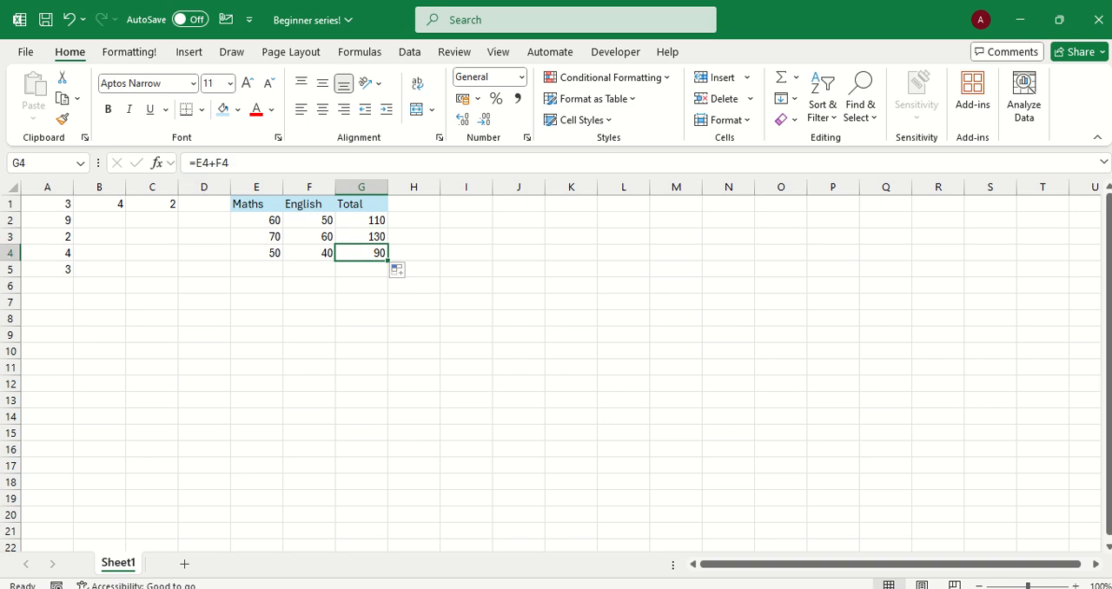
left_click(362, 286)
Add the first row's Maths and English scores in H2 using absolute references, with the formula =$E$2+$F$2
left_click(413, 221)
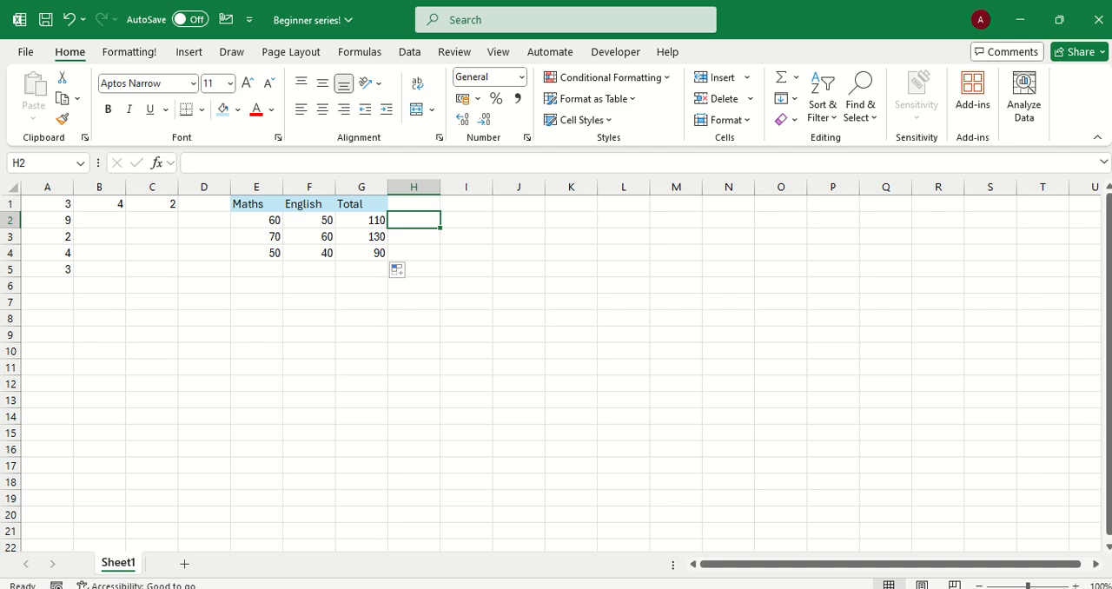
type("=")
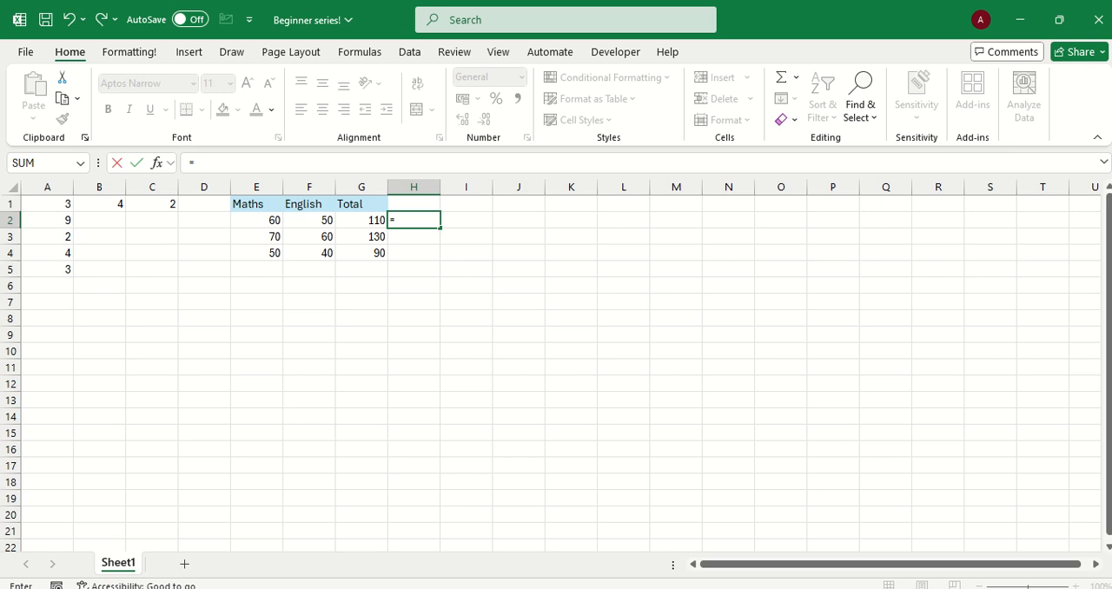
left_click(256, 221)
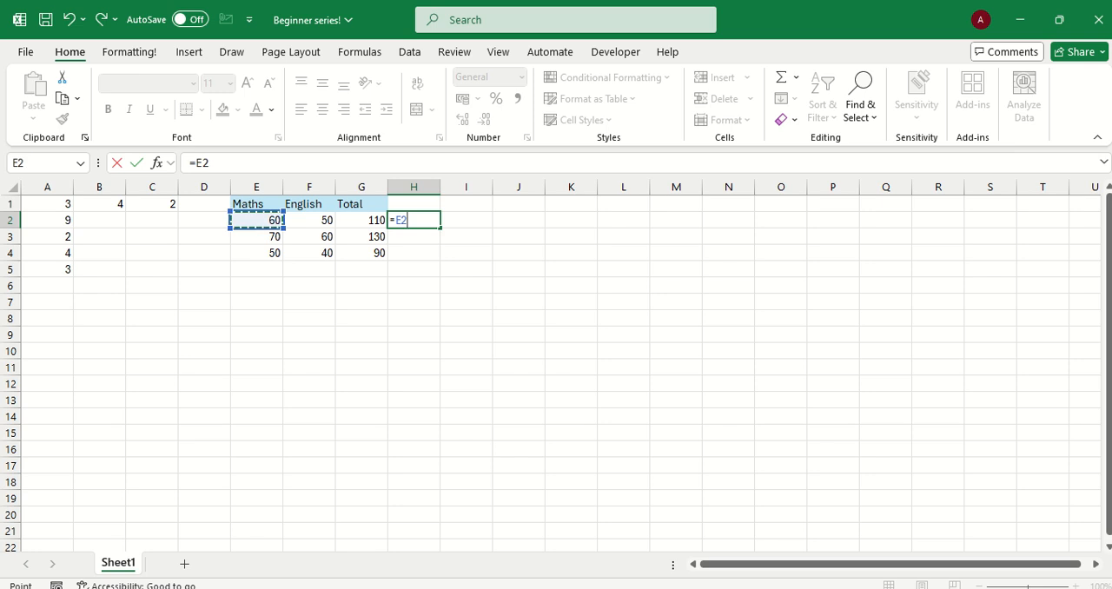
type("+")
left_click(310, 221)
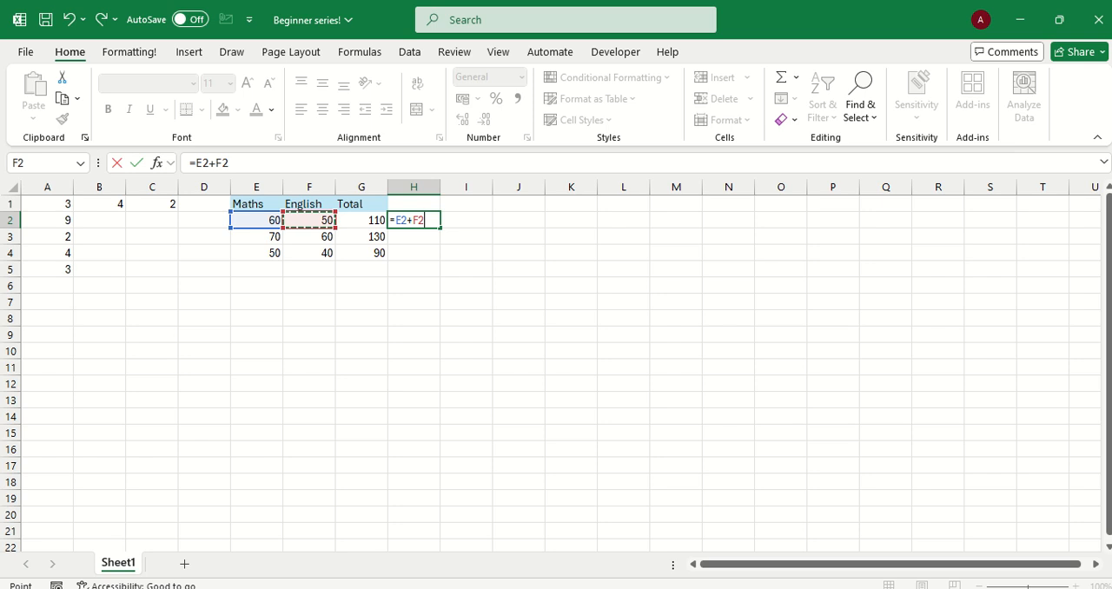
left_click(421, 220)
type("$E")
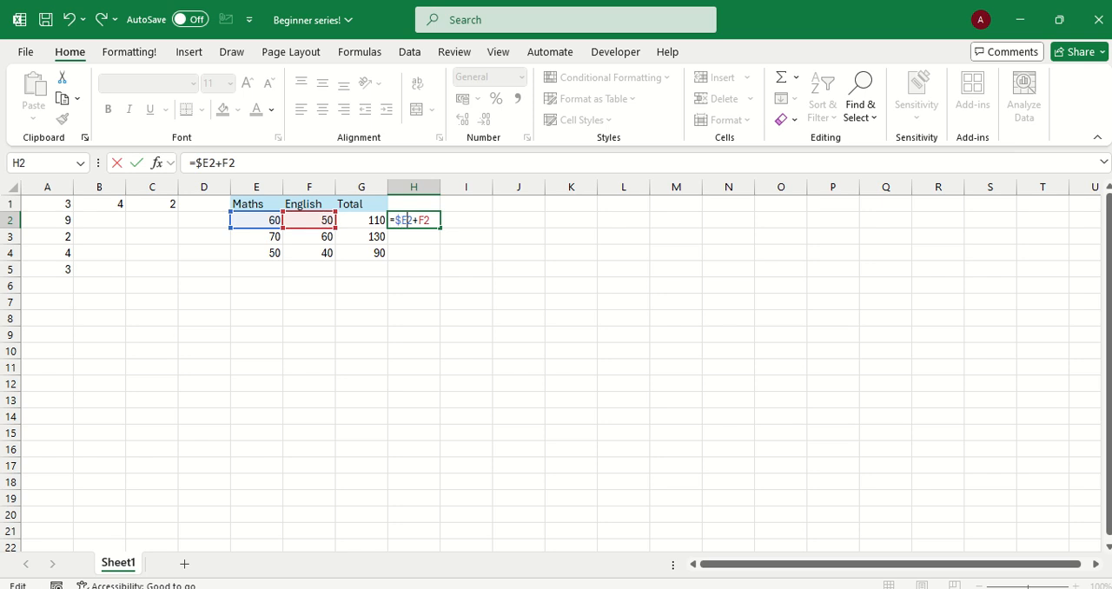
type("$2+$F$")
key("Return")
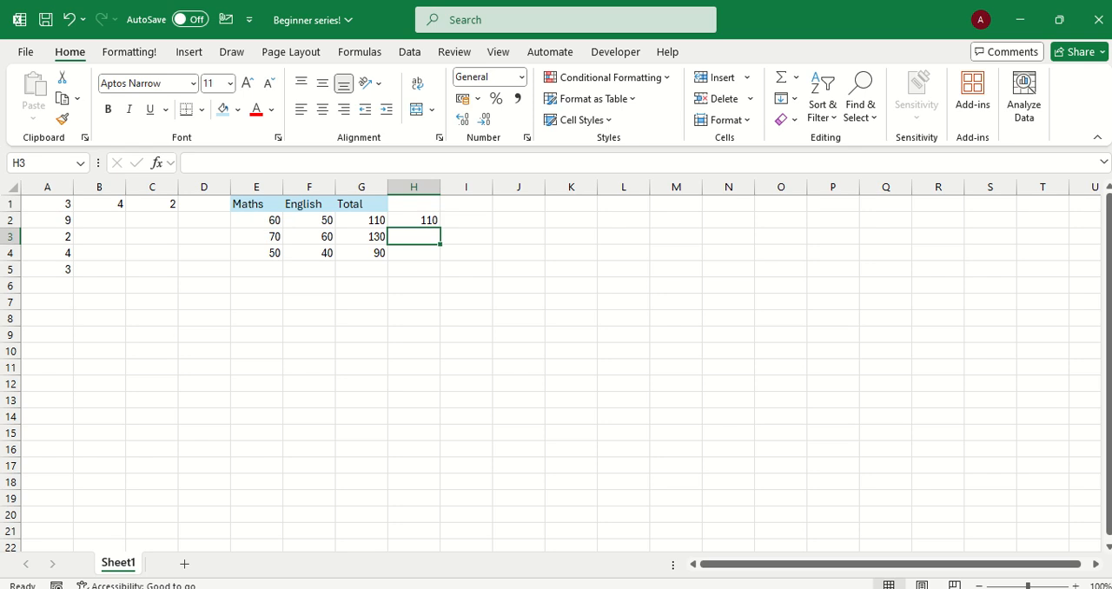
Fill the absolute-reference formula from H2 down to H4
left_click(413, 221)
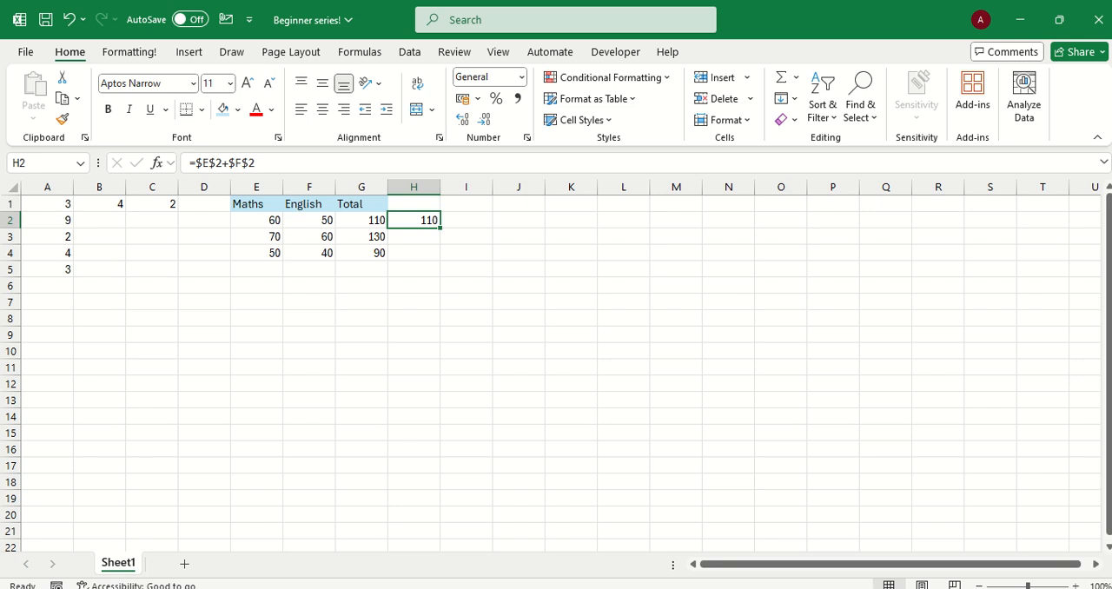
left_click_drag(440, 228, 426, 255)
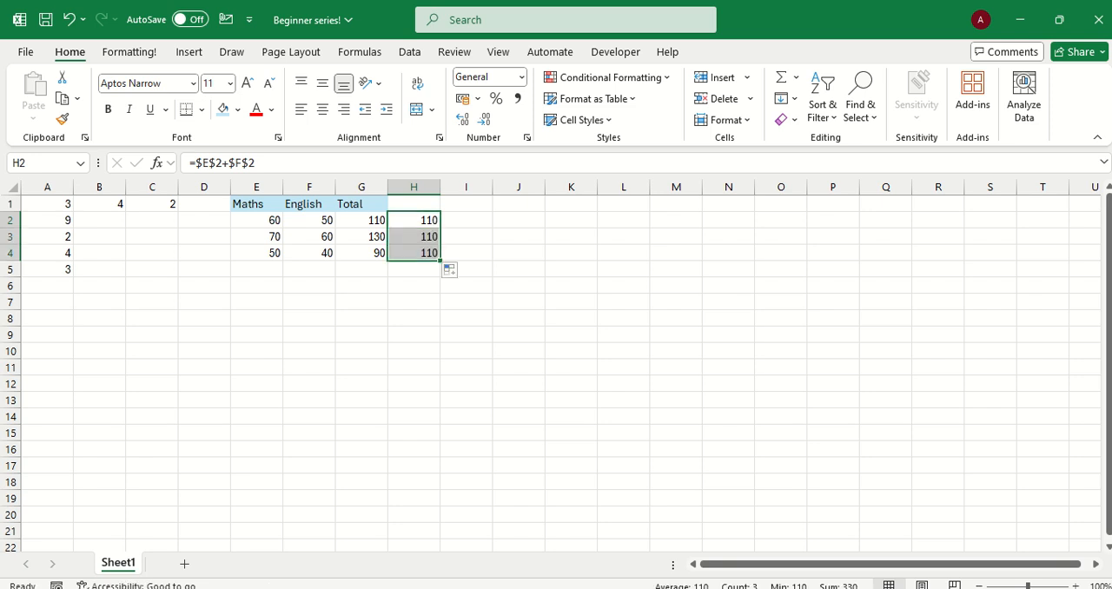
Compare the absolute references in the formulas in H2 to H4 with the relative references in the Total column, G2 to G4
left_click(414, 236)
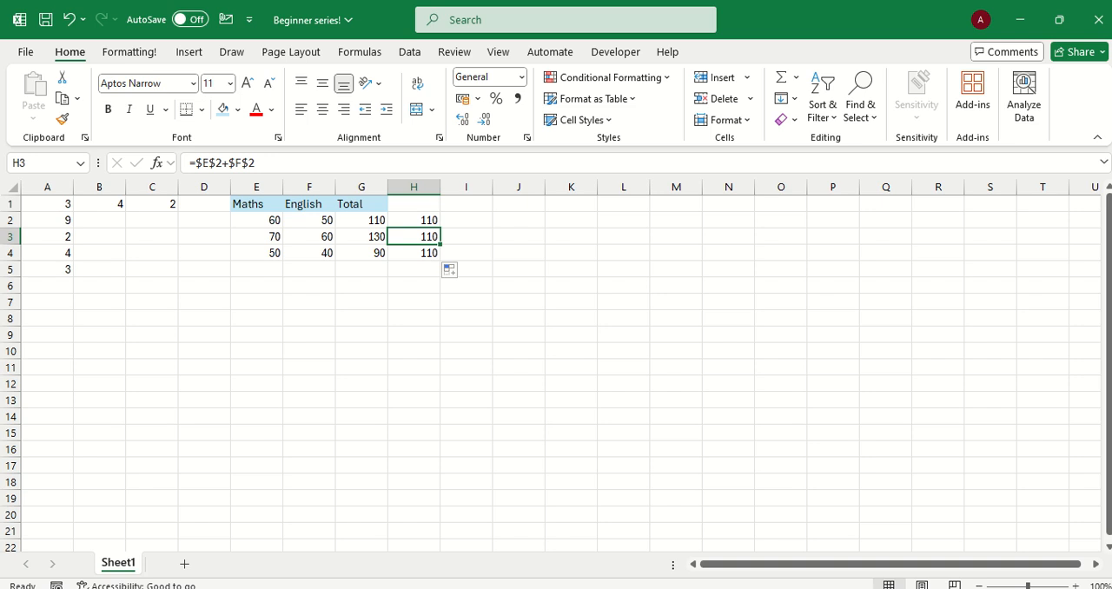
key("Down")
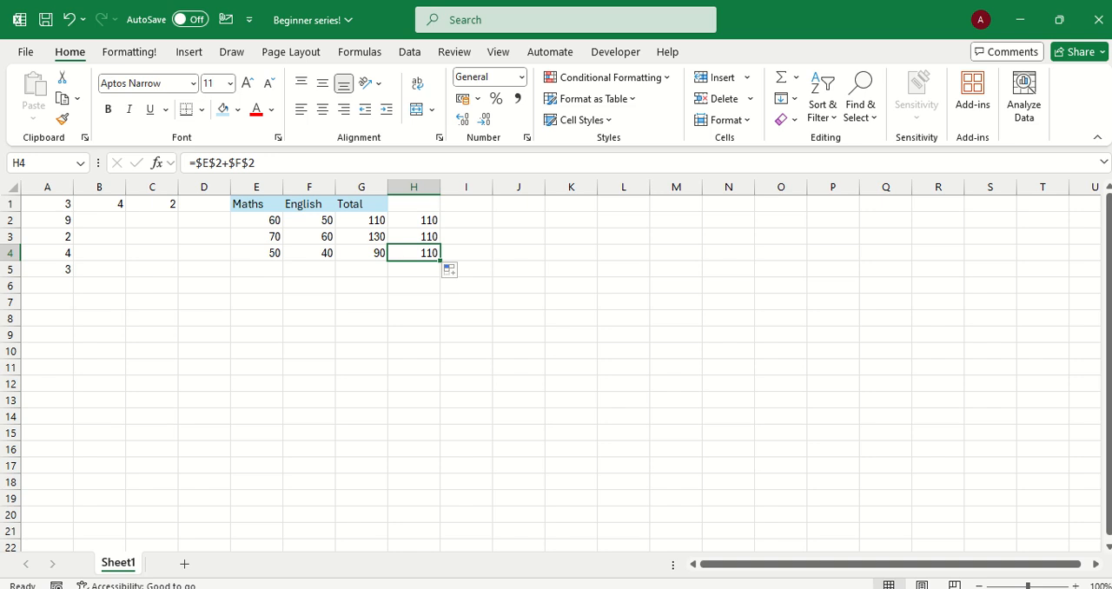
left_click(362, 221)
key("Down")
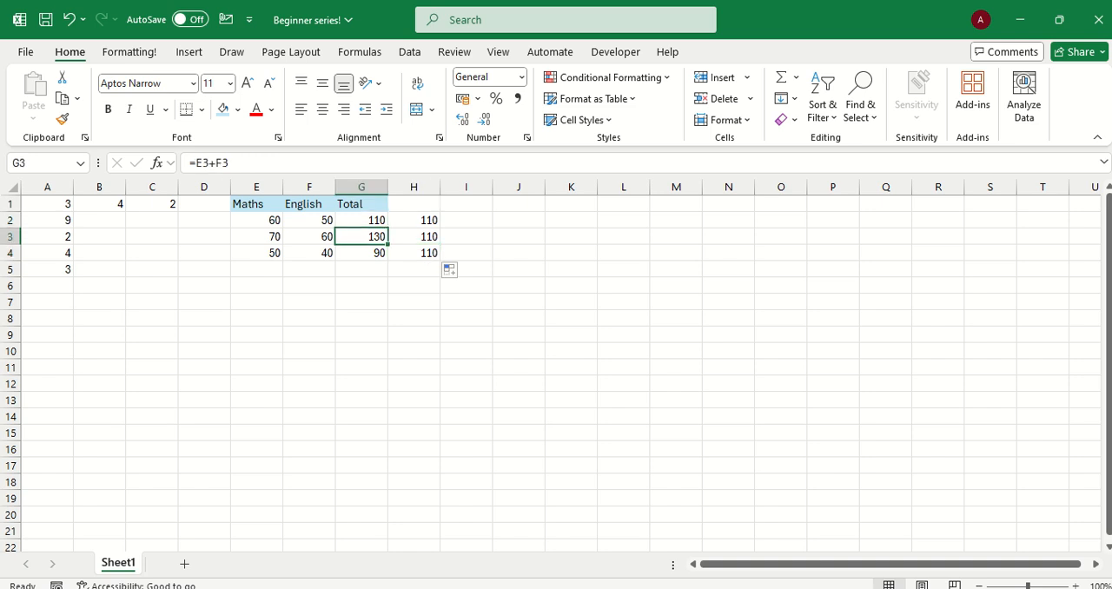
key("Down")
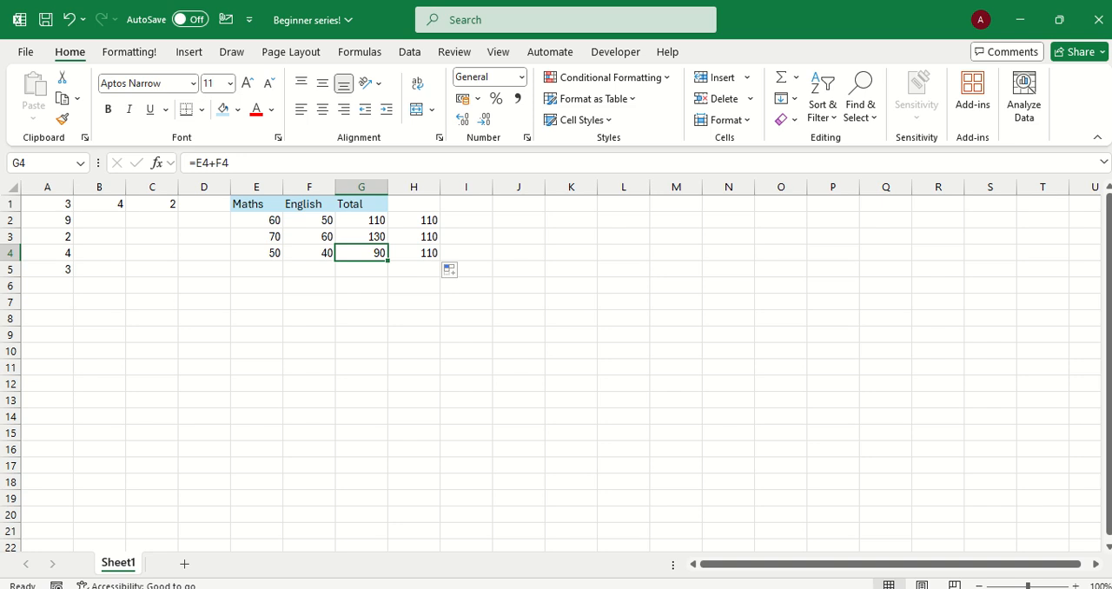
left_click(414, 221)
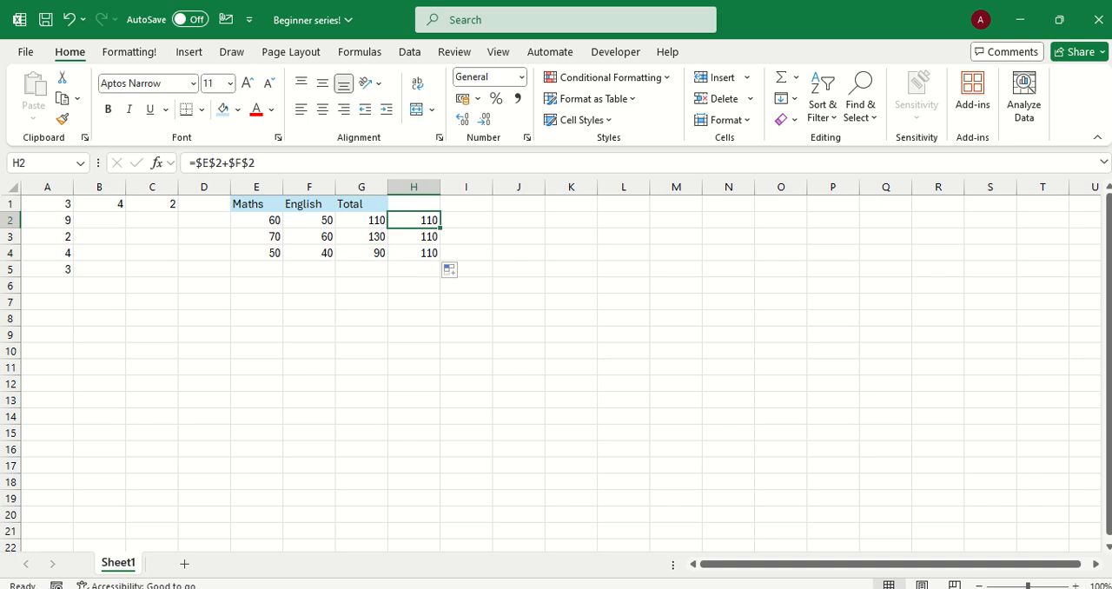
key("Down")
key("Down")
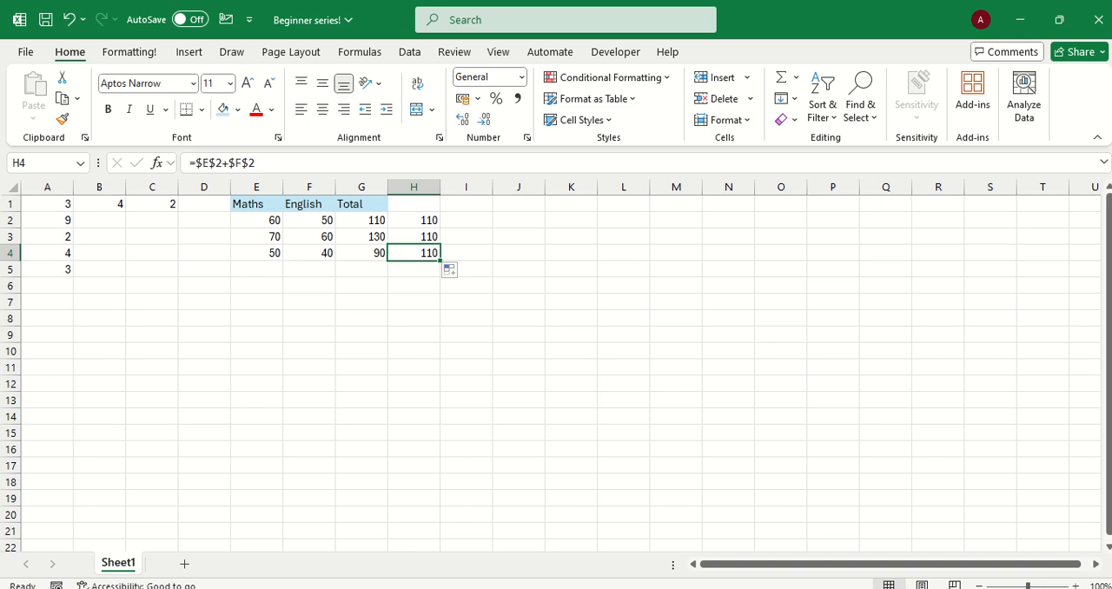
left_click(467, 221)
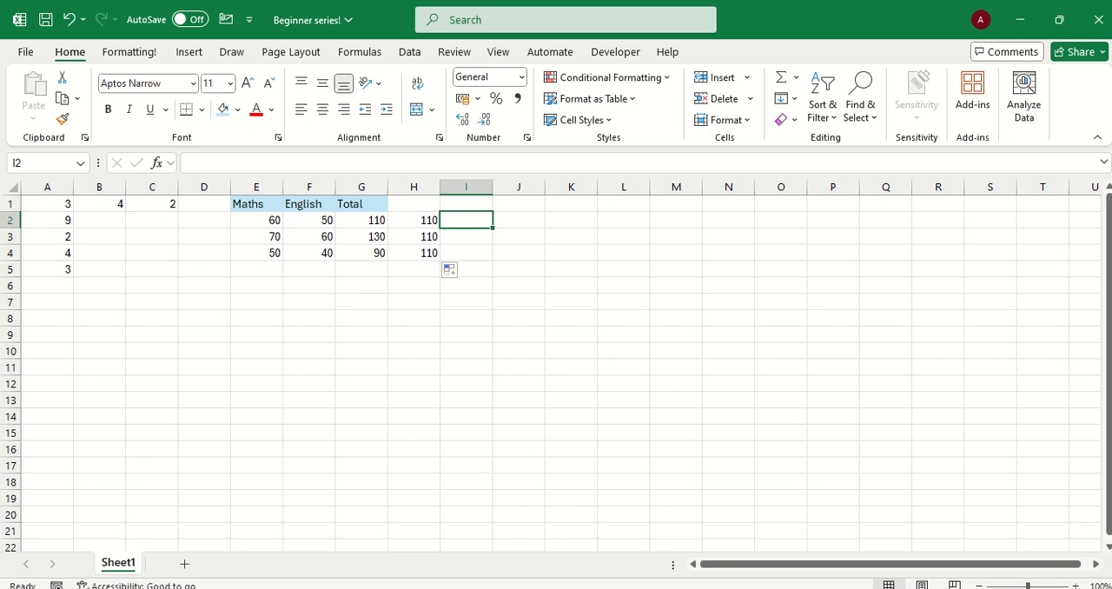
left_click(413, 220)
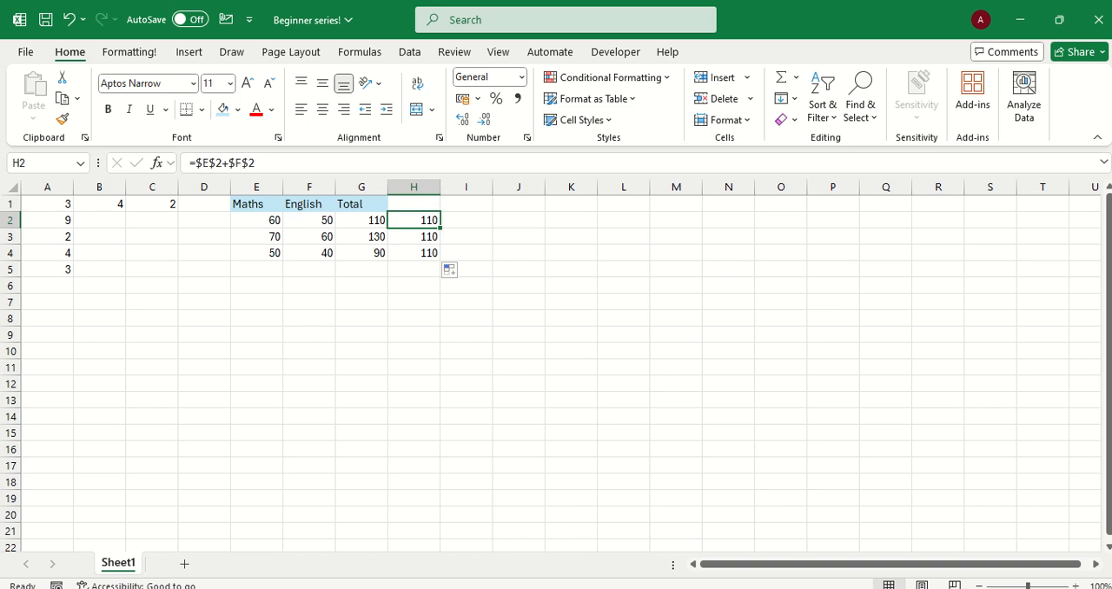
left_click(362, 221)
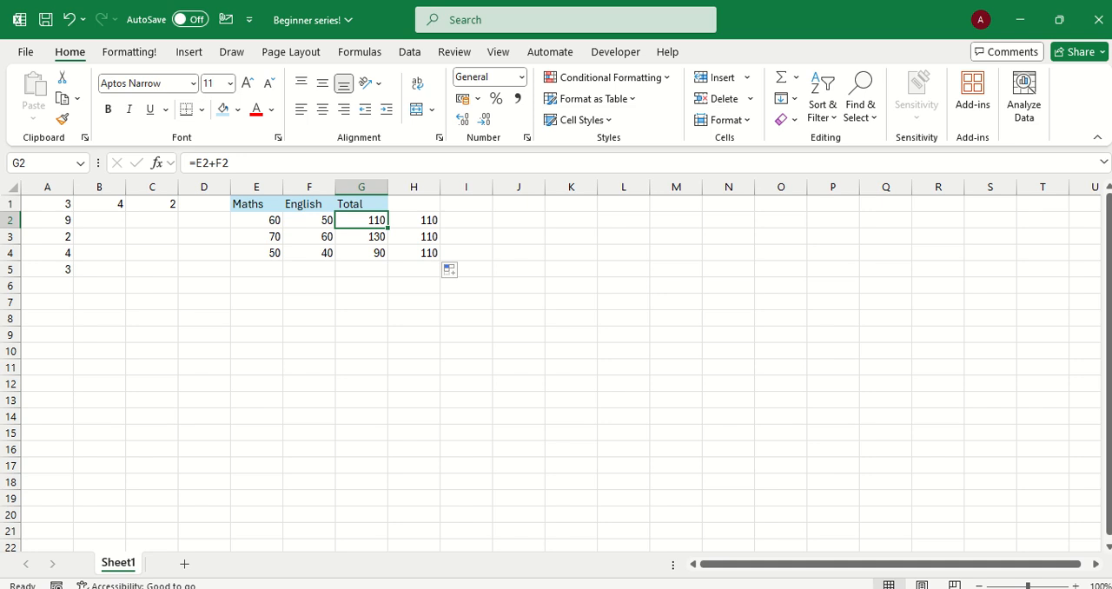
mouse_move(536, 588)
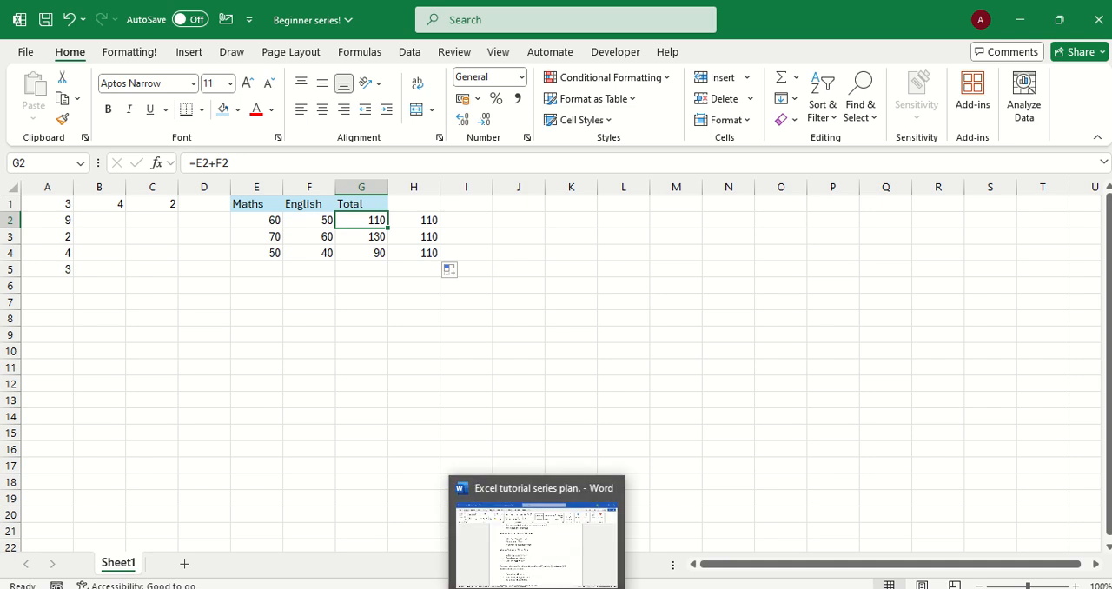
mouse_move(536, 547)
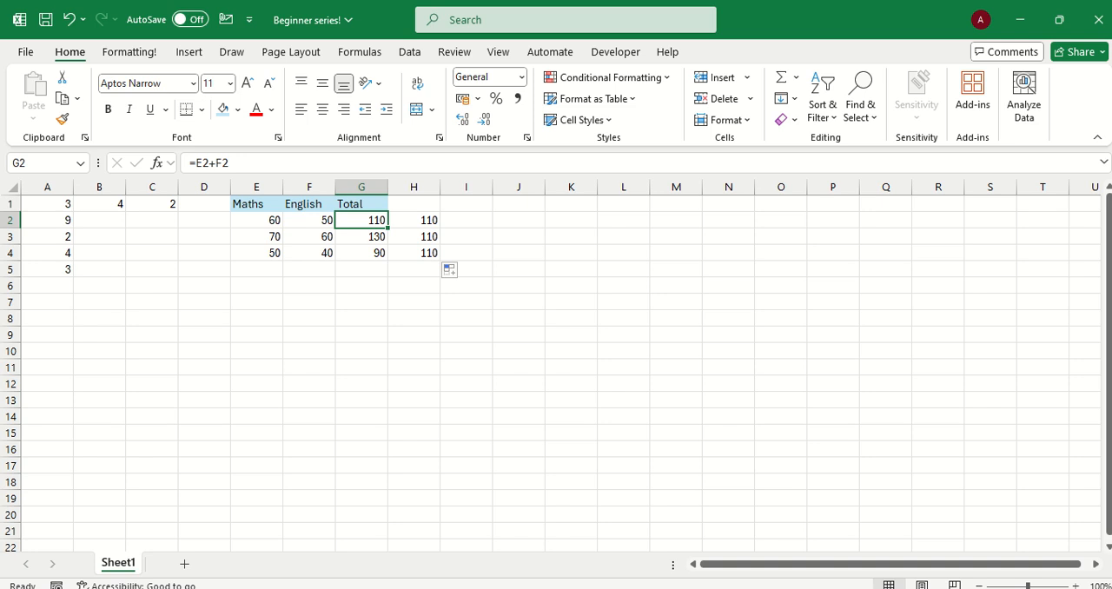
mouse_move(502, 2)
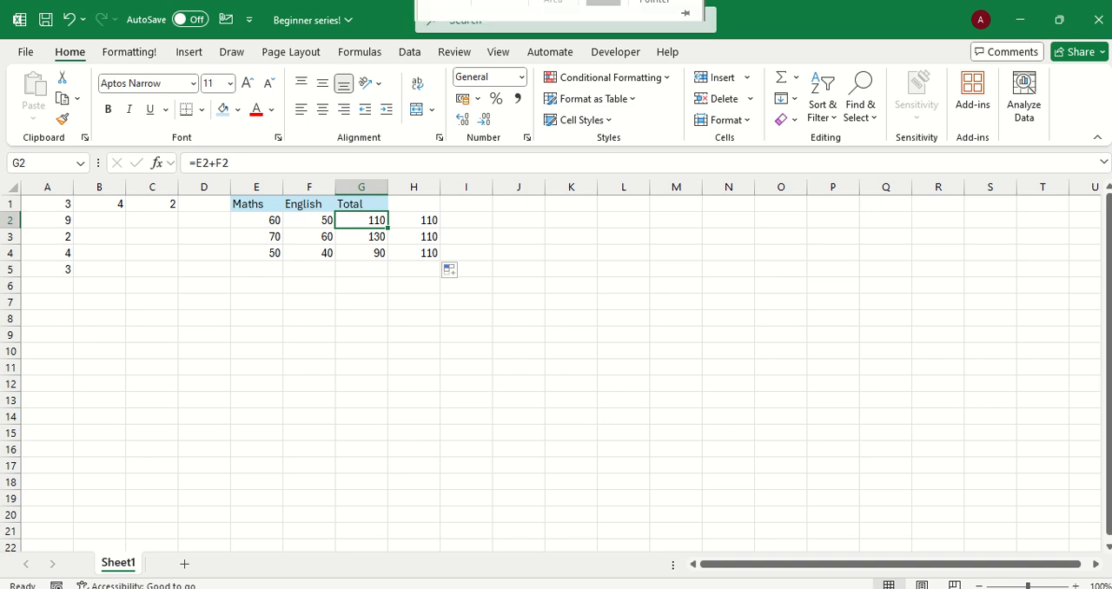